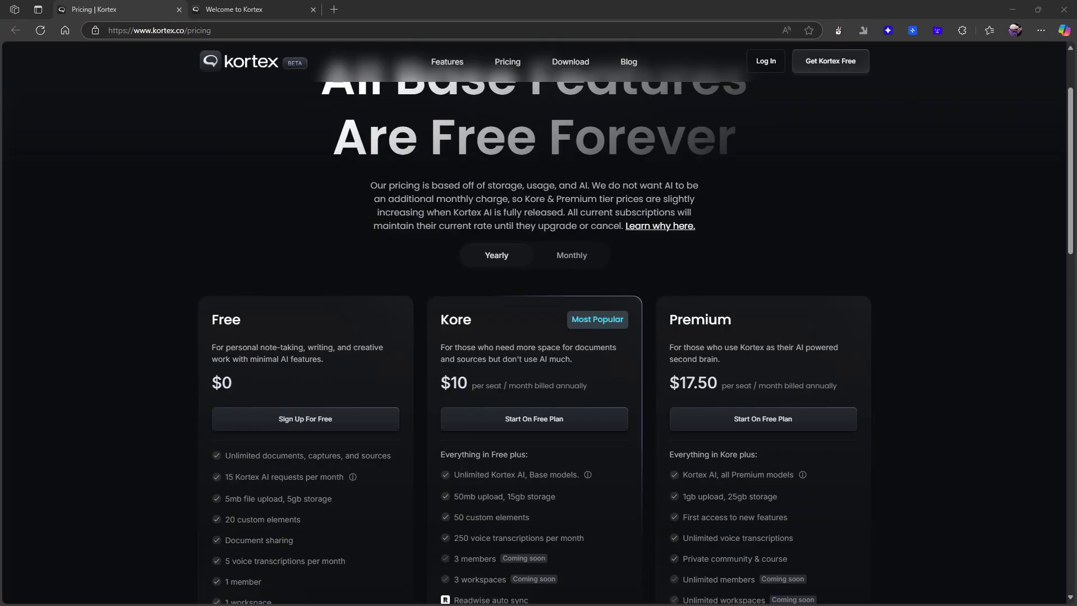
Step: Review the pricing plans, examining the Free plan's storage, document, voice transcription and Kortex AI request limits
scroll(387, 479, "down", 2)
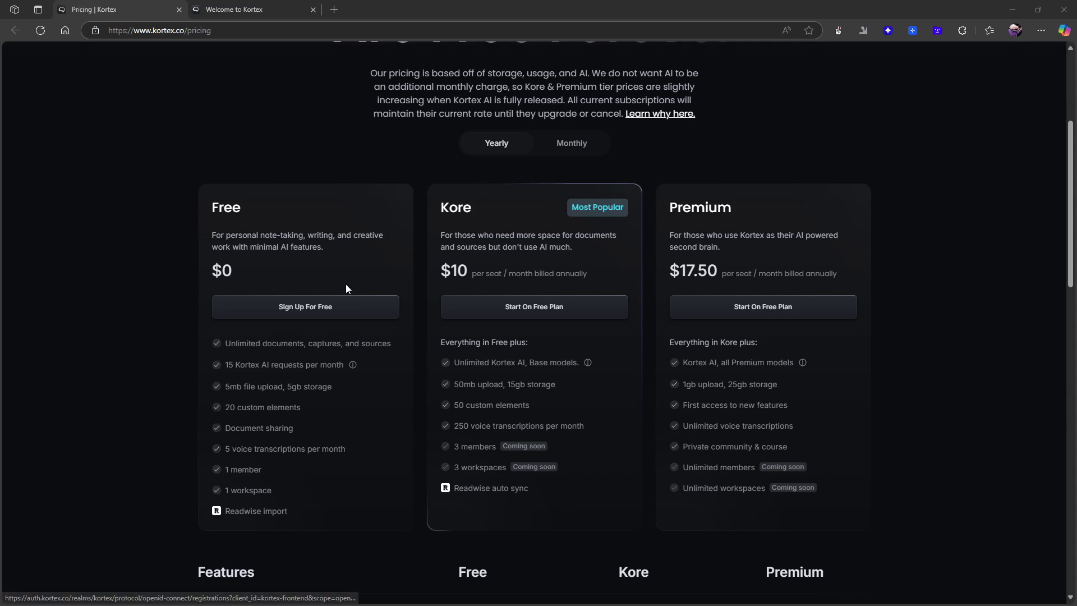
scroll(310, 285, "up", 2)
scroll(327, 268, "down", 2)
scroll(327, 264, "up", 1)
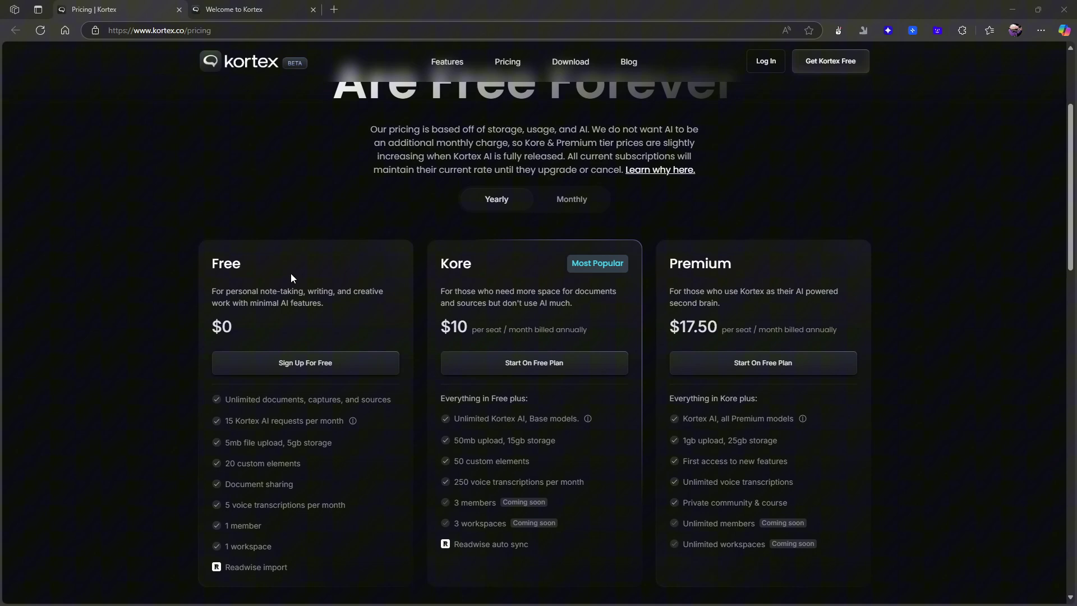
scroll(291, 274, "up", 1)
scroll(298, 274, "down", 1)
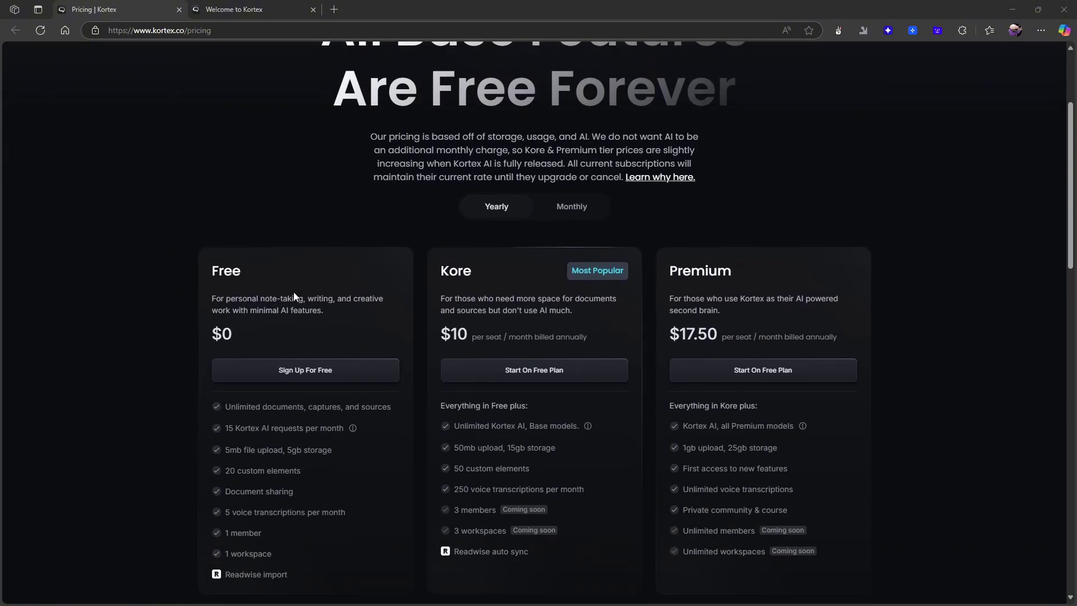
scroll(294, 296, "up", 2)
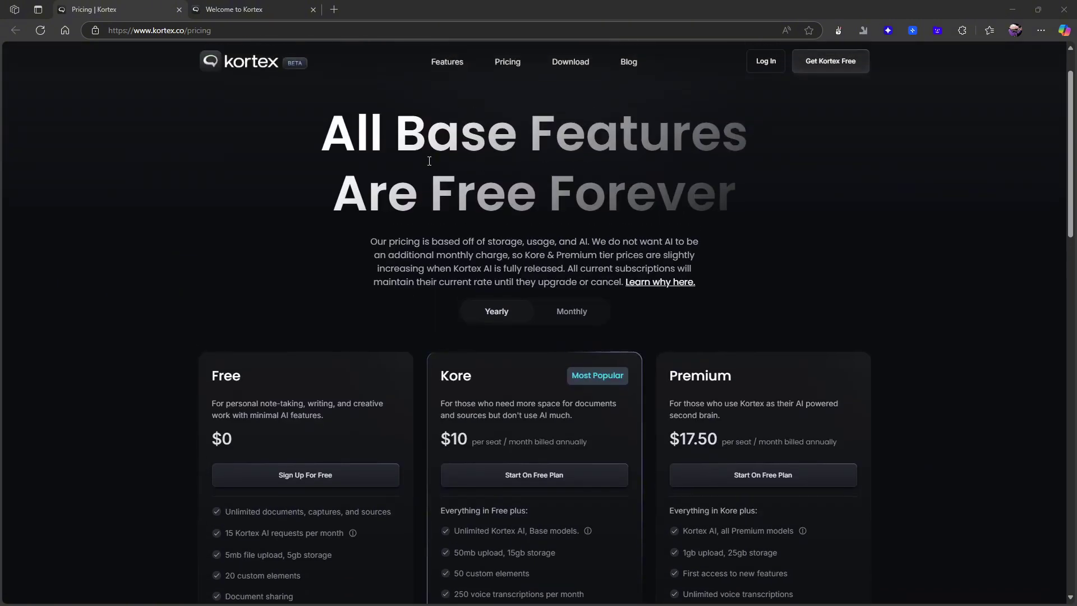
scroll(368, 346, "down", 2)
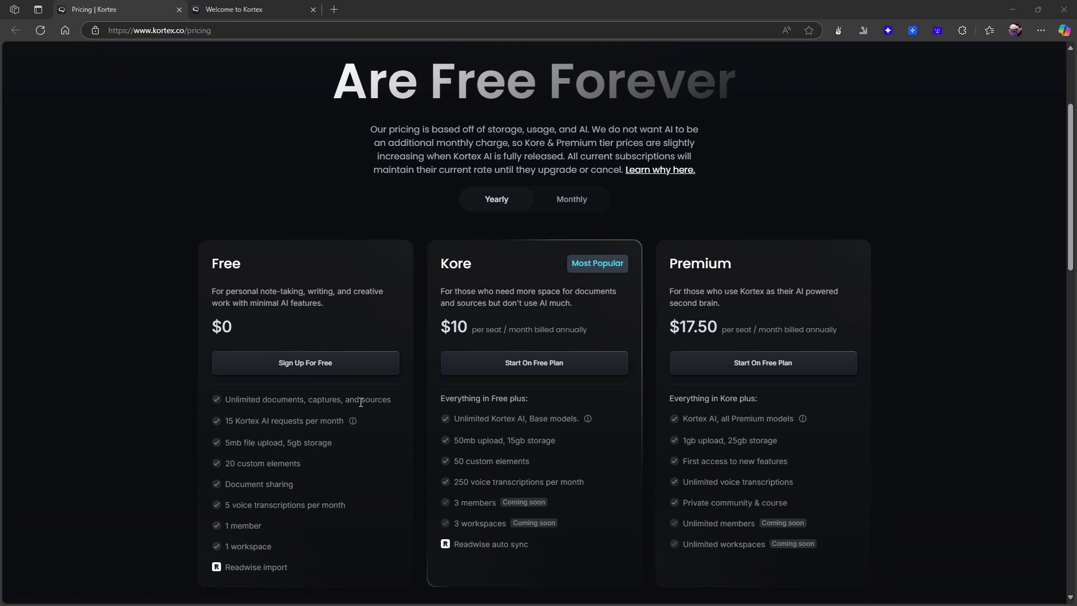
mouse_move(352, 421)
scroll(258, 450, "down", 1)
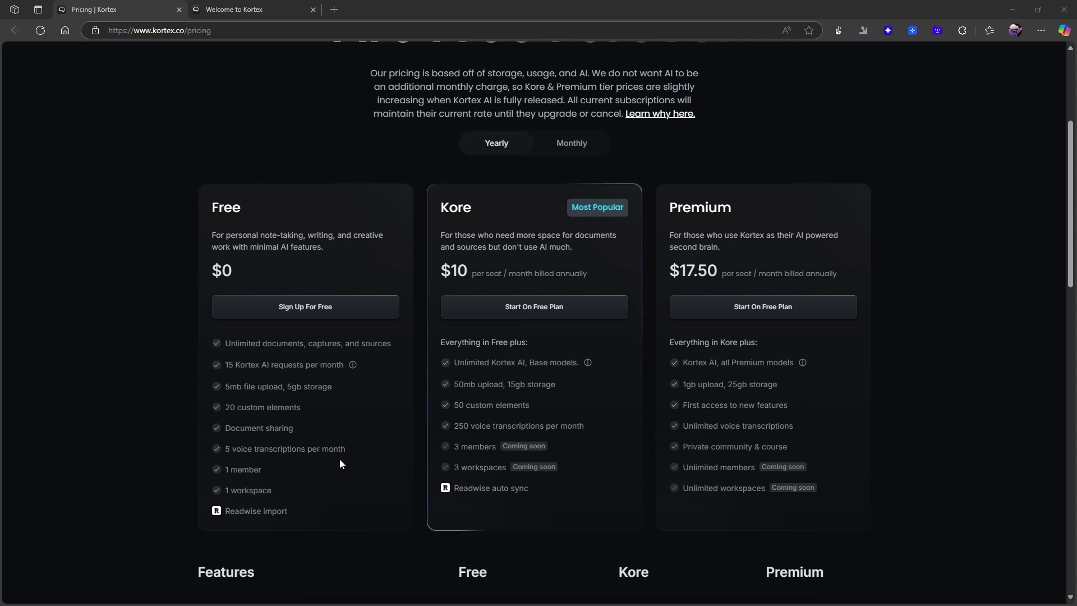
scroll(337, 432, "down", 1)
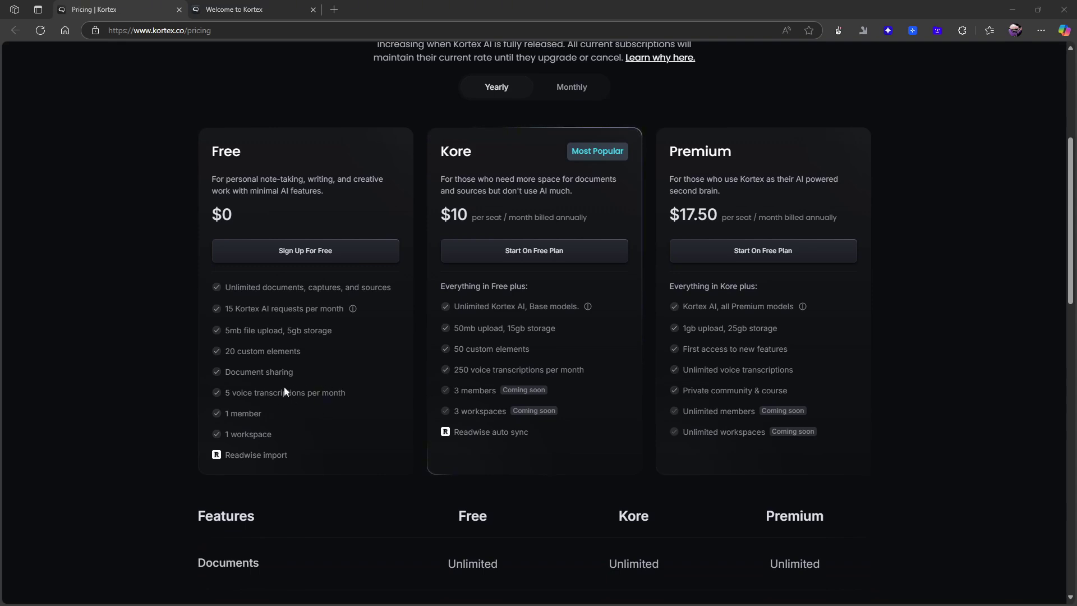
scroll(221, 417, "up", 1)
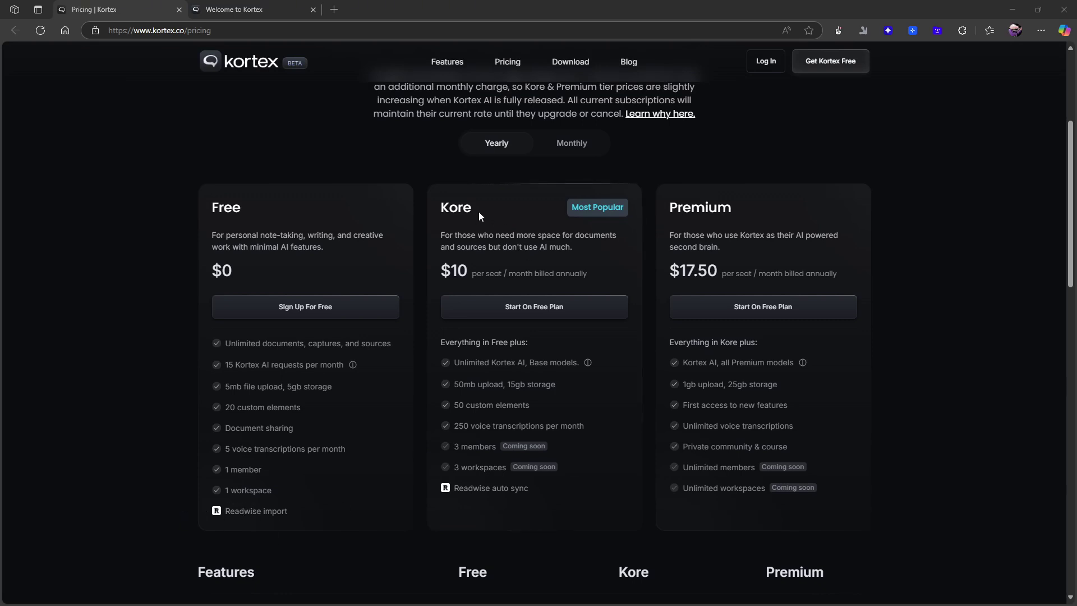
Step: Compare the plan prices under monthly and yearly billing, and check which AI models Kore and Premium include
left_click(585, 146)
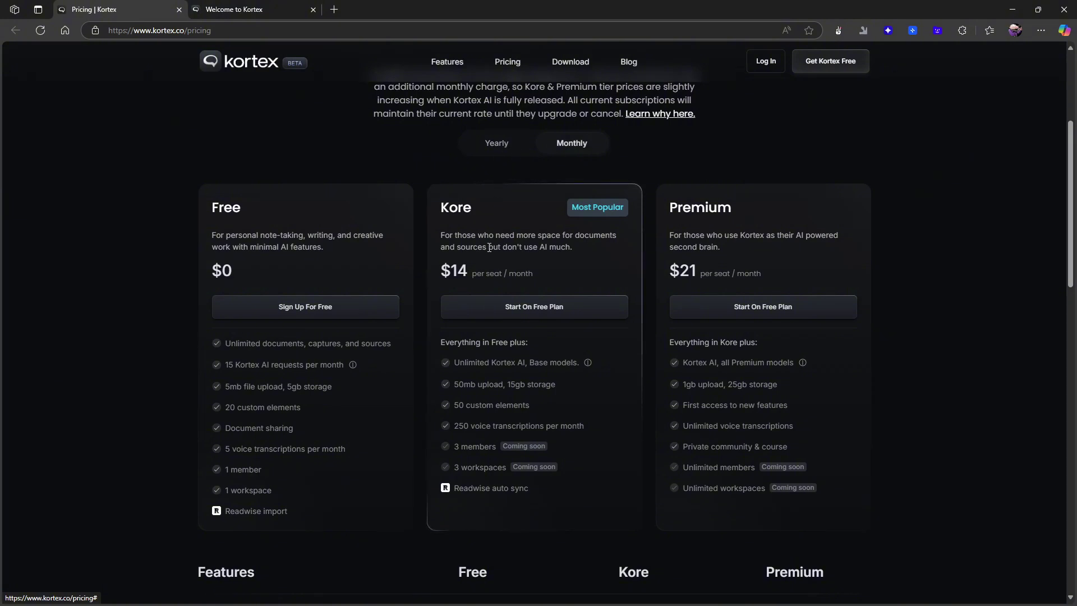
left_click(503, 150)
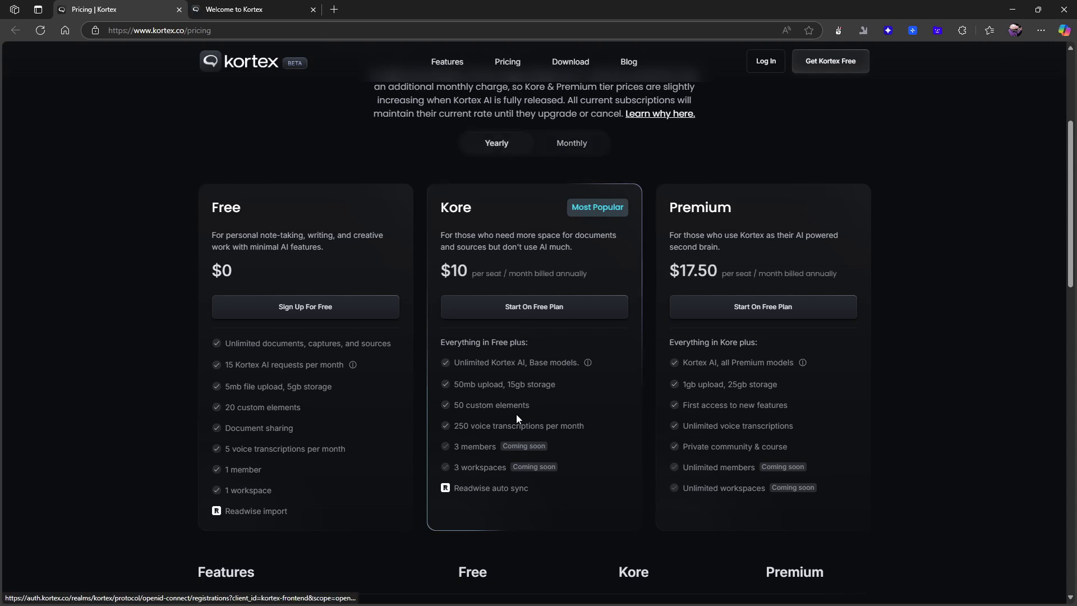
mouse_move(588, 366)
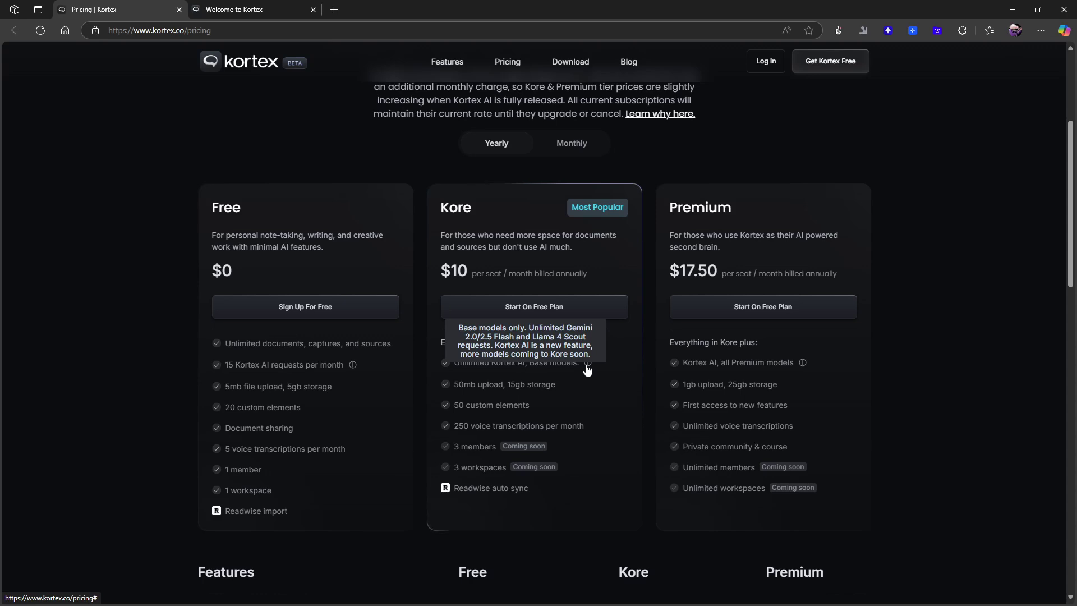
mouse_move(804, 369)
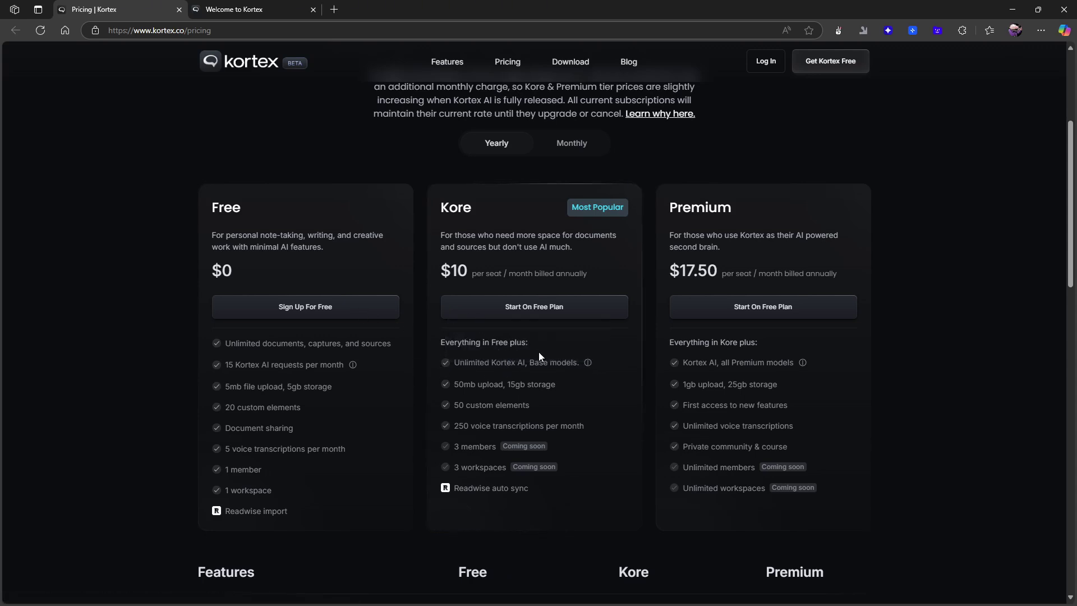
Step: Review the paid plans' features again and recheck the Kore and Premium prices for monthly against yearly billing
scroll(516, 349, "down", 1)
scroll(501, 323, "up", 1)
scroll(484, 349, "down", 1)
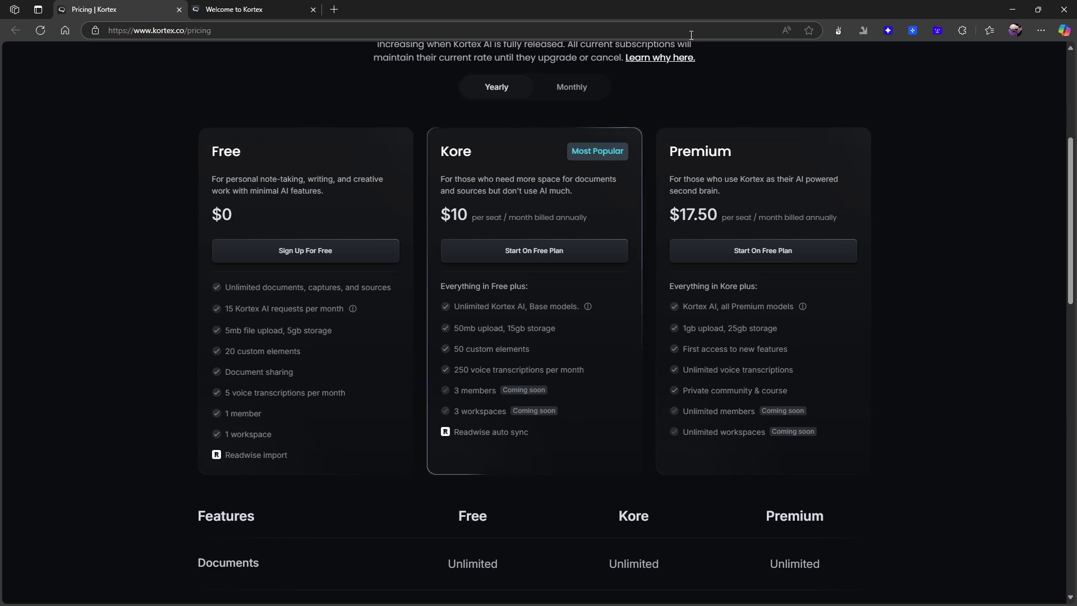
left_click(578, 90)
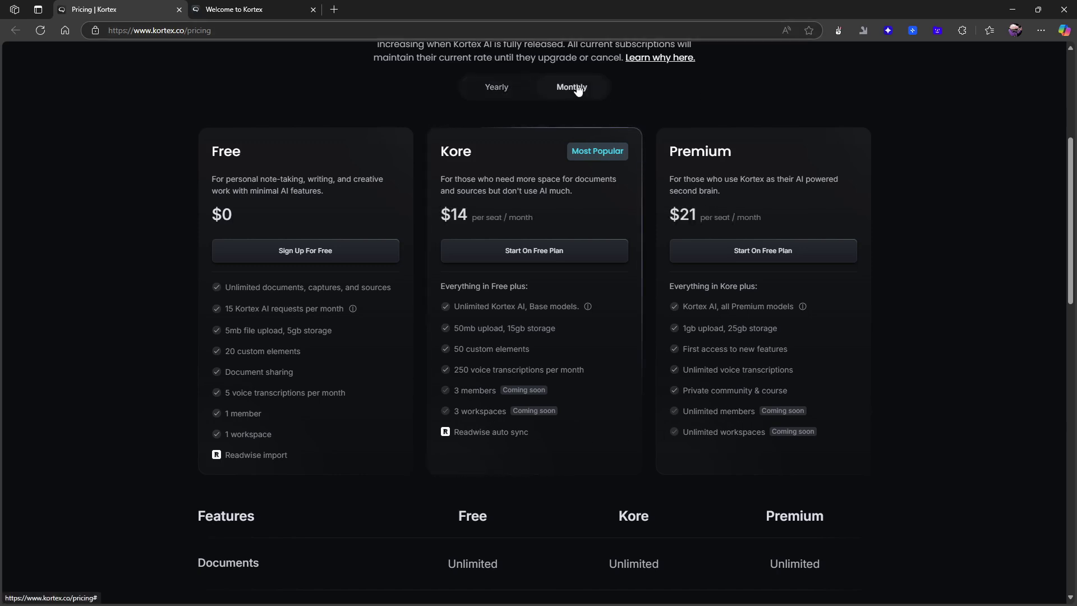
left_click(511, 86)
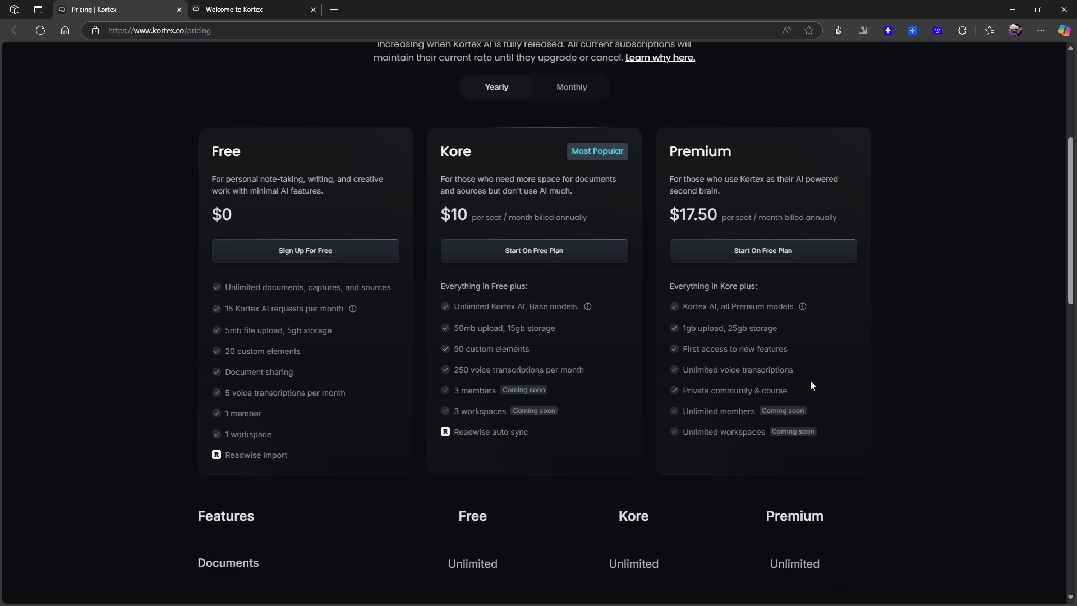
scroll(833, 386, "down", 1)
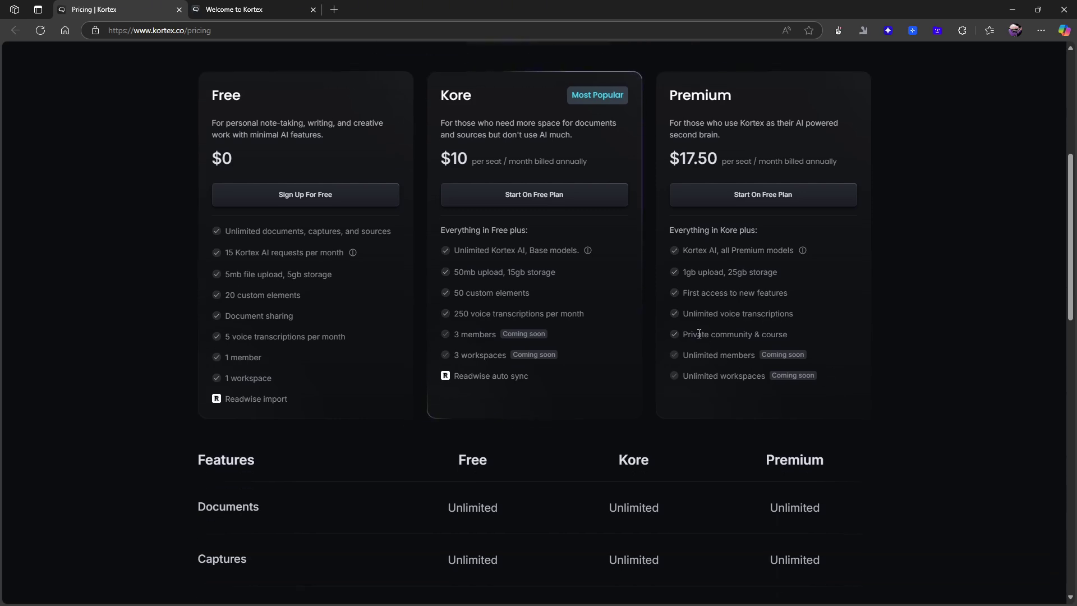
scroll(736, 316, "up", 2)
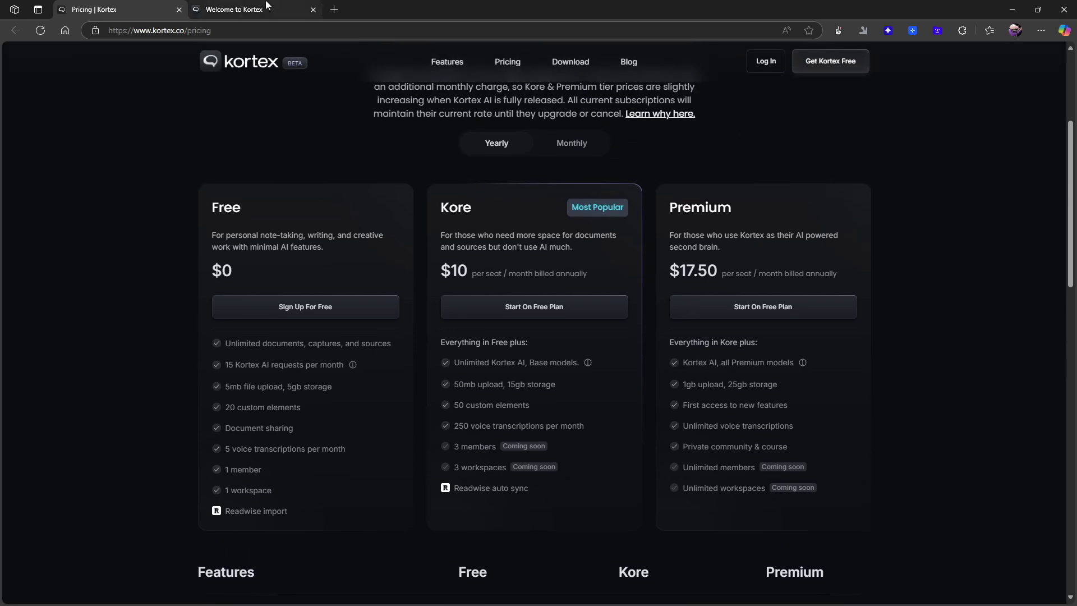
Step: Switch to the Welcome to Kortex document and examine the links in its Resources section, leaving the section collapsed
left_click(269, 11)
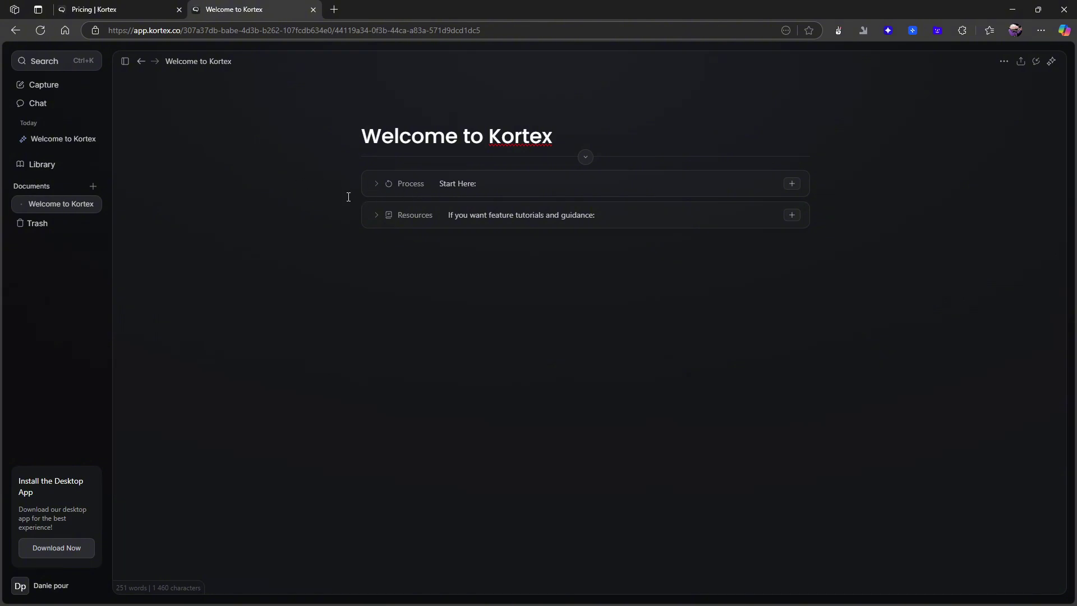
left_click(377, 216)
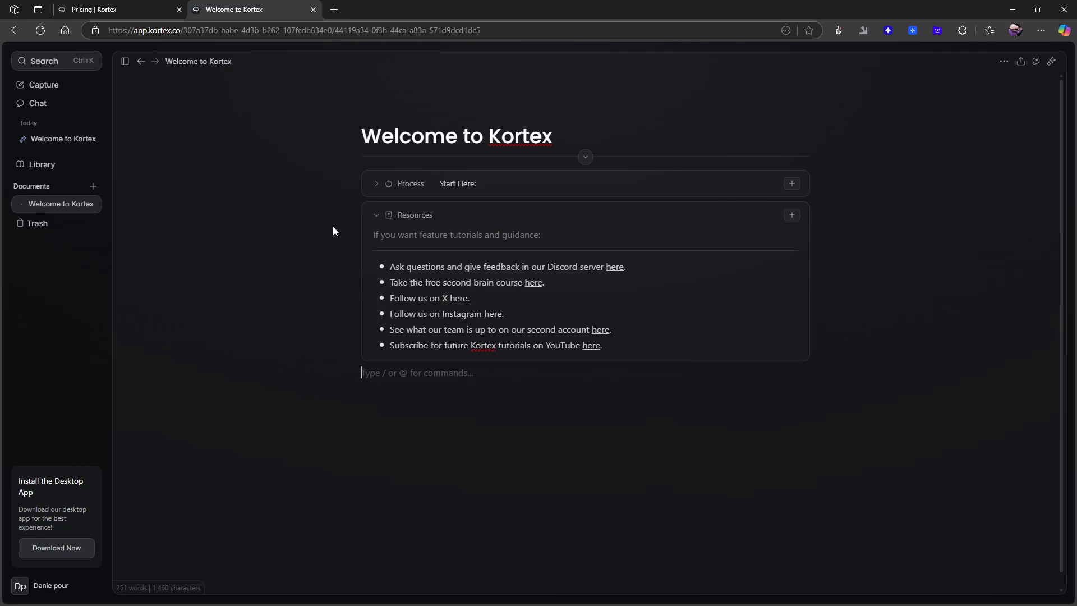
left_click(377, 218)
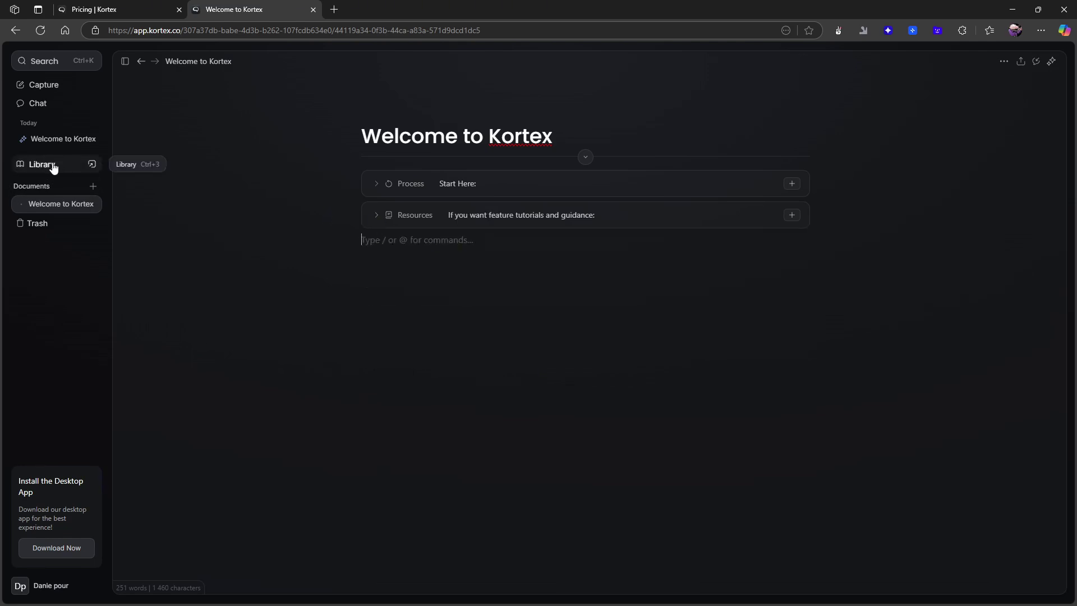
Step: Expand the Documents list and create a new document titled "Blog idea" with an empty body line below the title
left_click(46, 186)
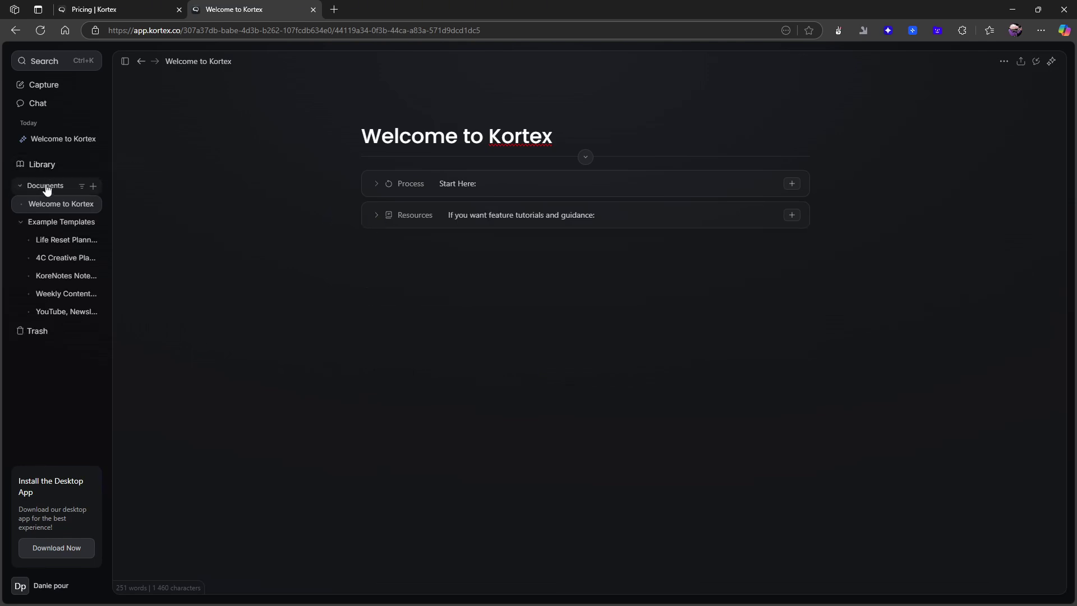
left_click(93, 186)
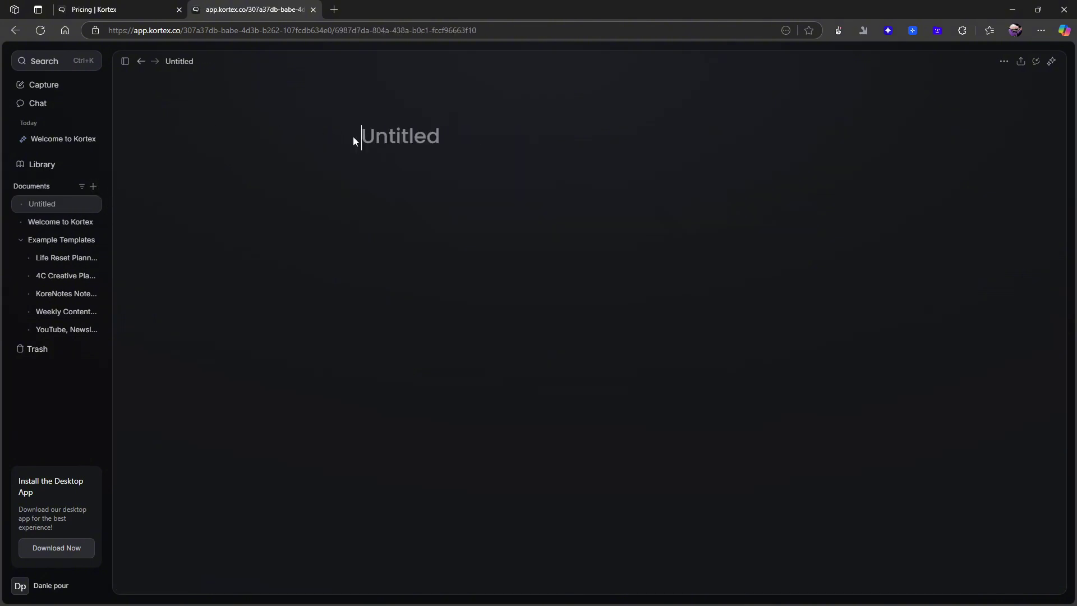
type("Bl")
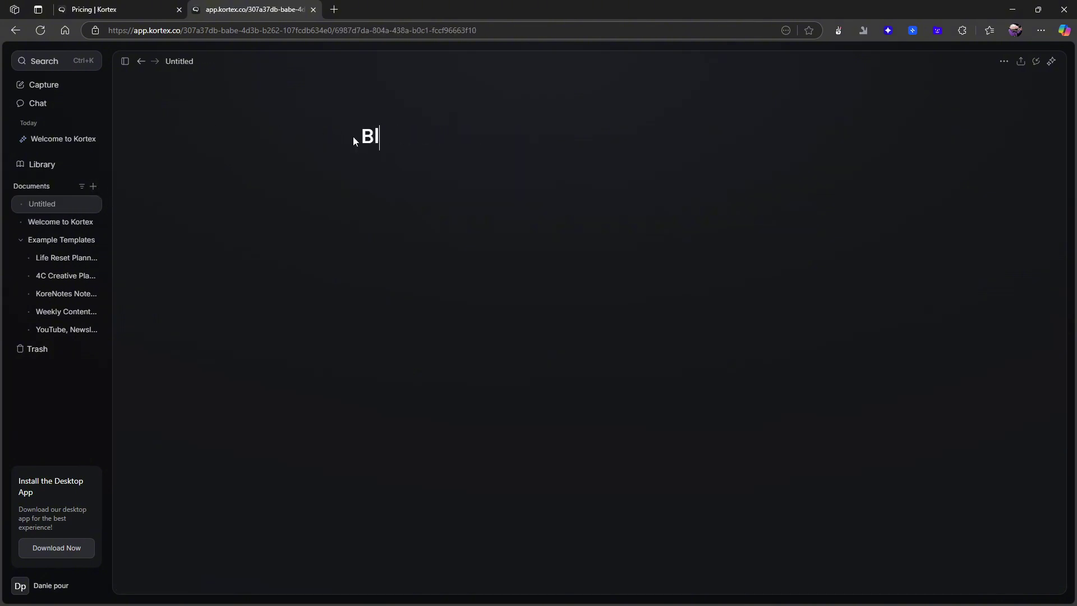
type("og idea")
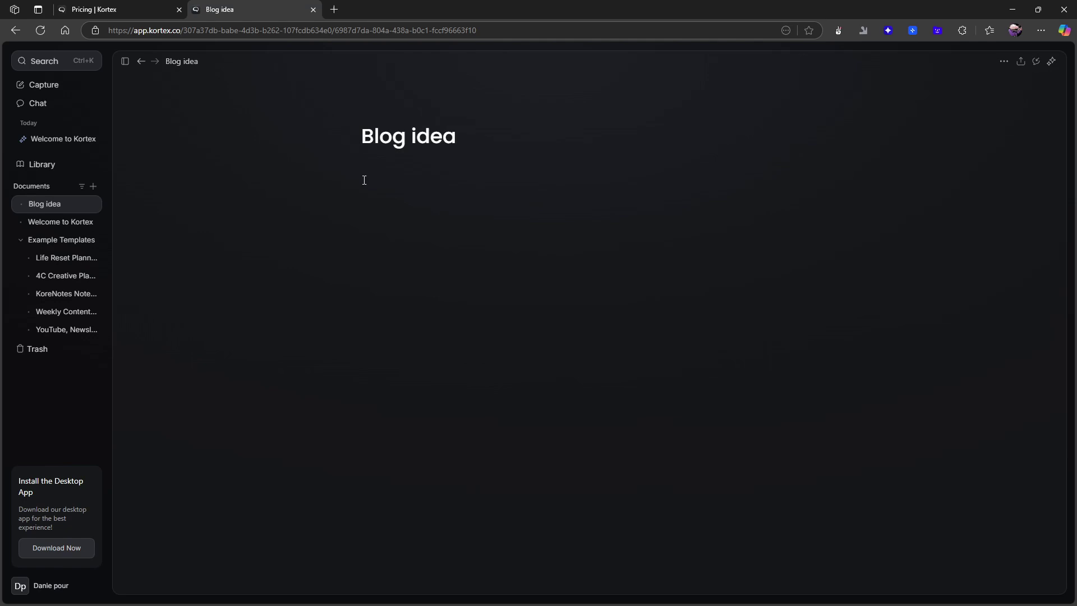
double_click(463, 134)
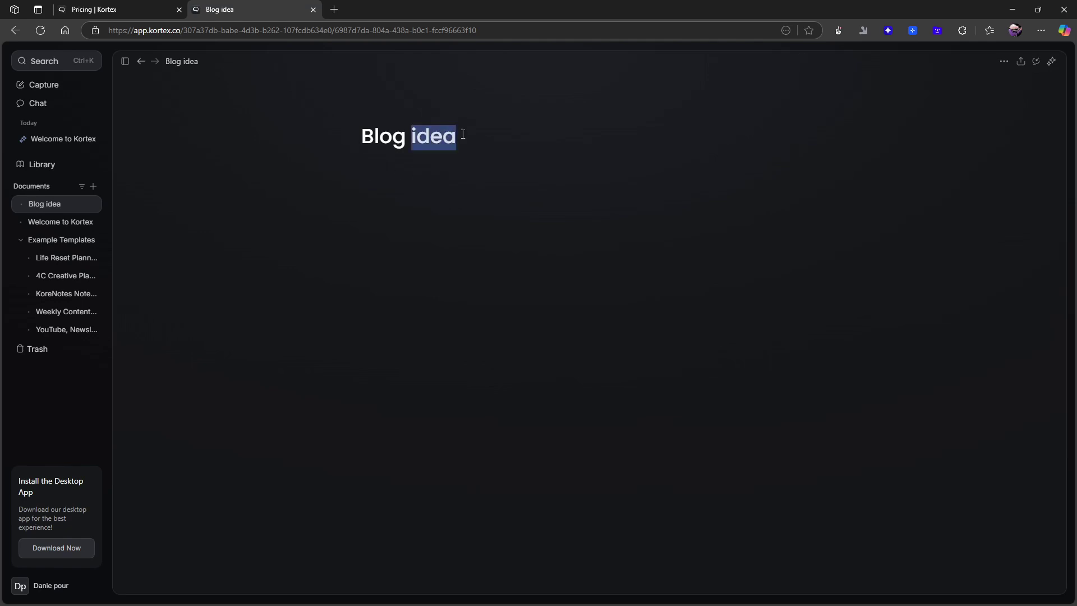
key("Return")
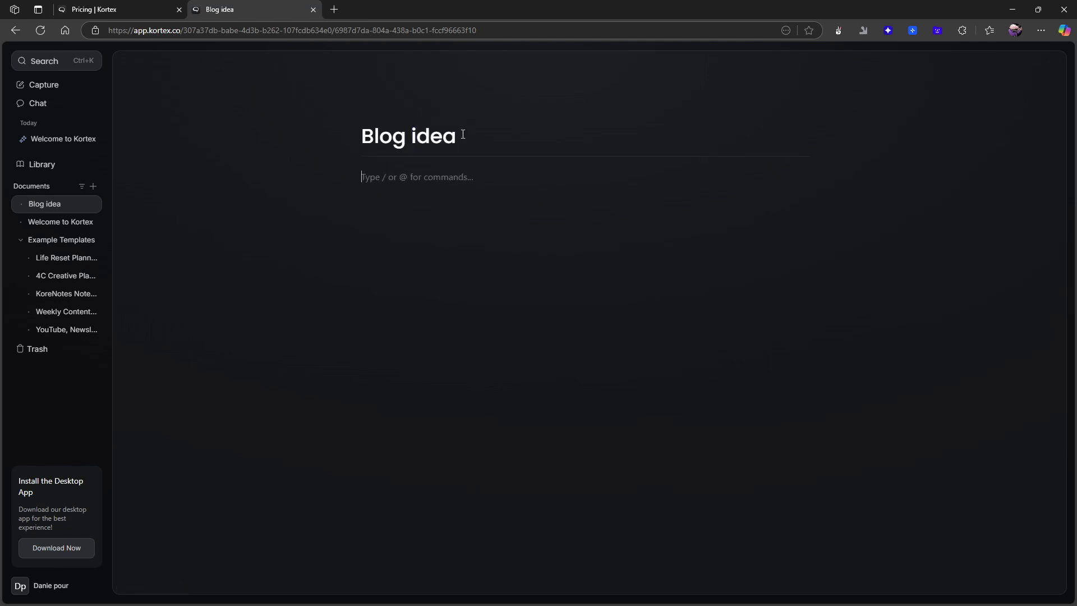
Step: Open the insert command list in the empty body line and examine the Basics content types from Document through Highlight
type("/")
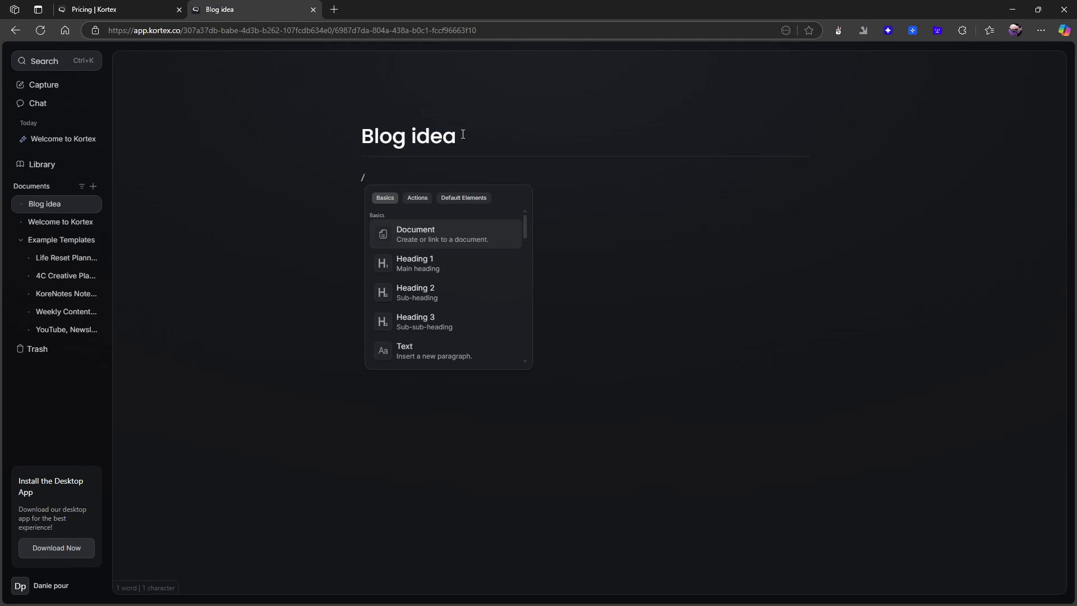
key("Down")
key("Up")
key("Down")
key("Down")
key("Down")
key("Down")
key("Down")
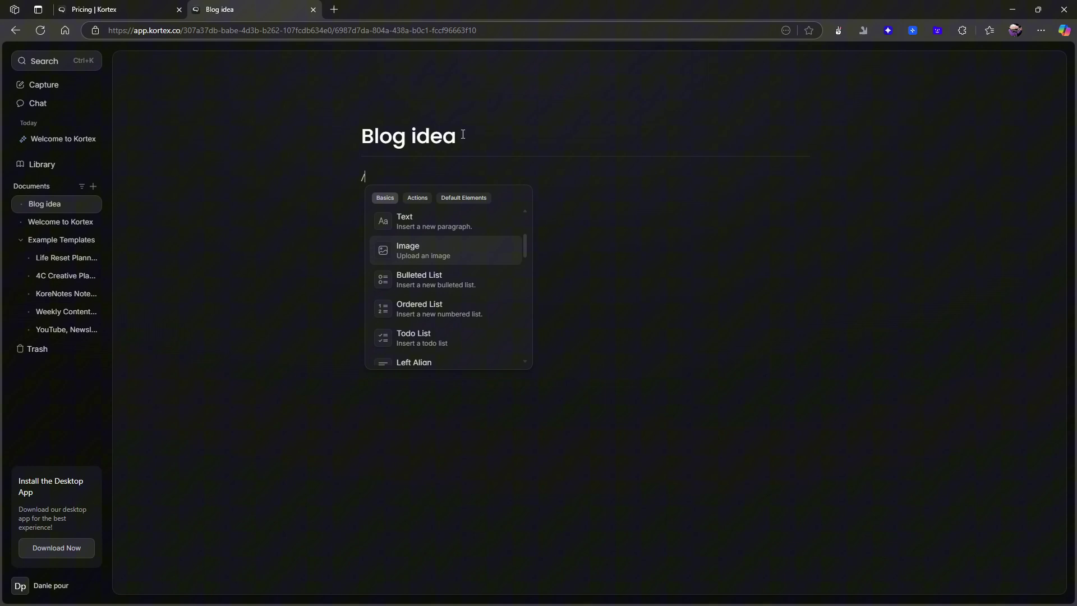
key("Down")
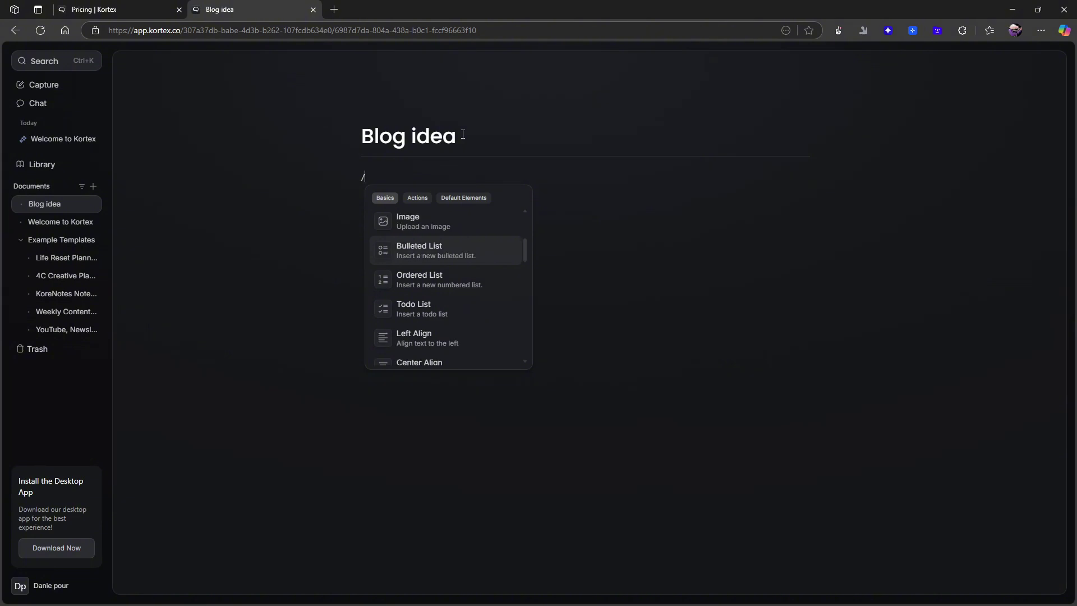
key("Down")
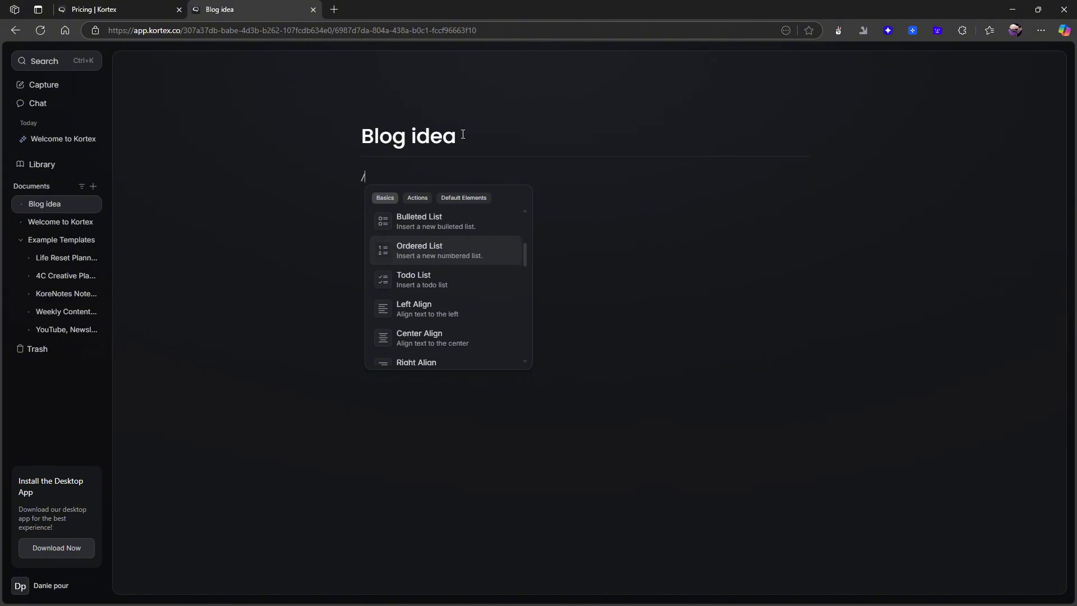
key("Down")
key("Down")
key("Down")
key("Down")
key("Down")
key("Down")
key("Down")
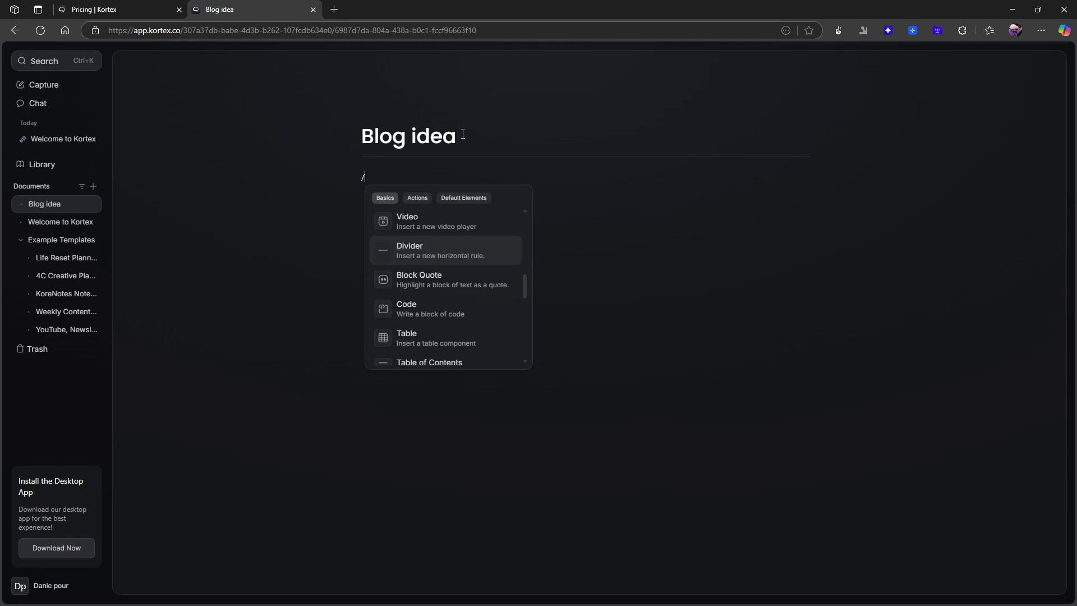
key("Down")
key("Down")
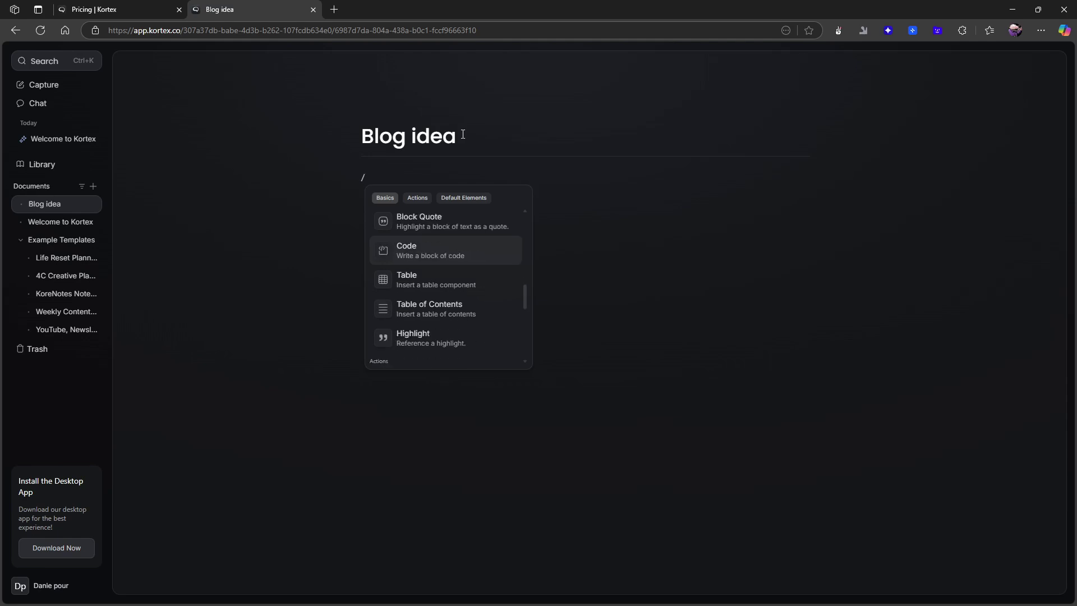
key("Down")
key("Down")
key("Down")
Step: Look through the Actions entries and insert a Hook from the Default Elements group into the Blog idea document
key("Down")
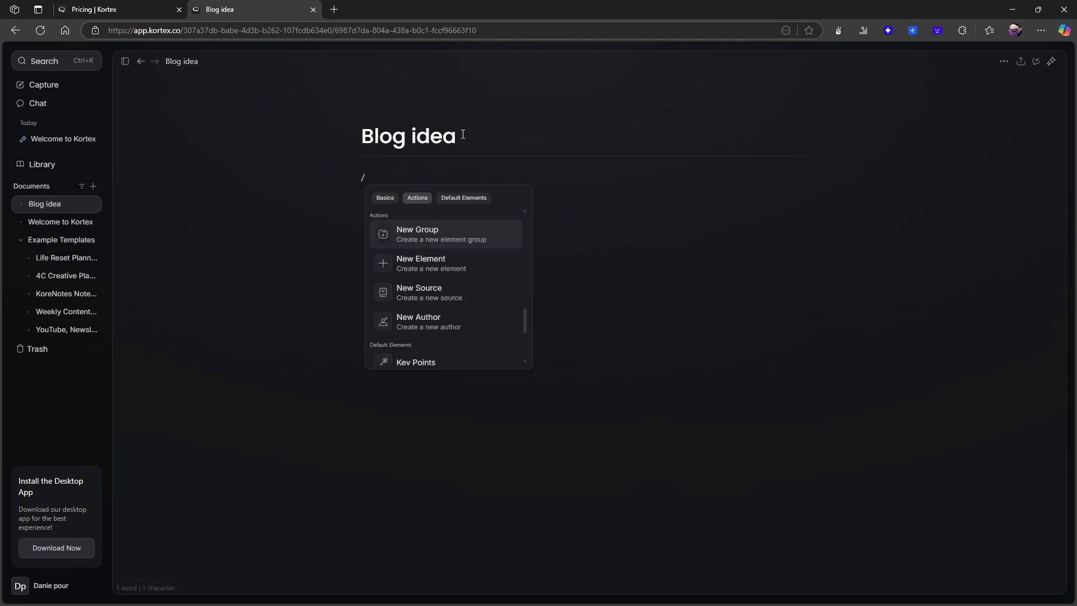
key("Down")
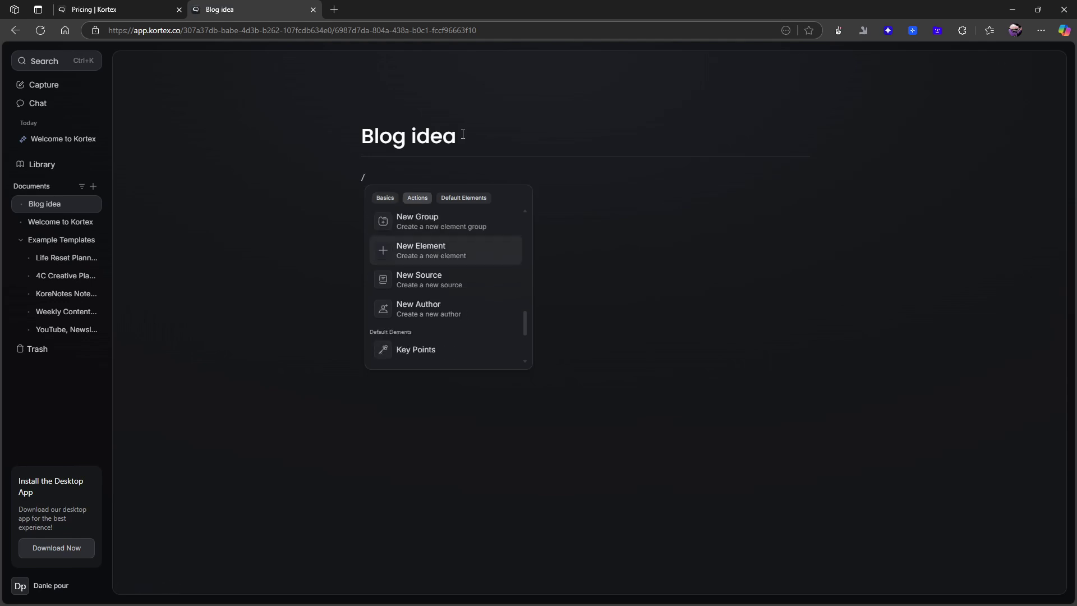
key("Down")
key("Down")
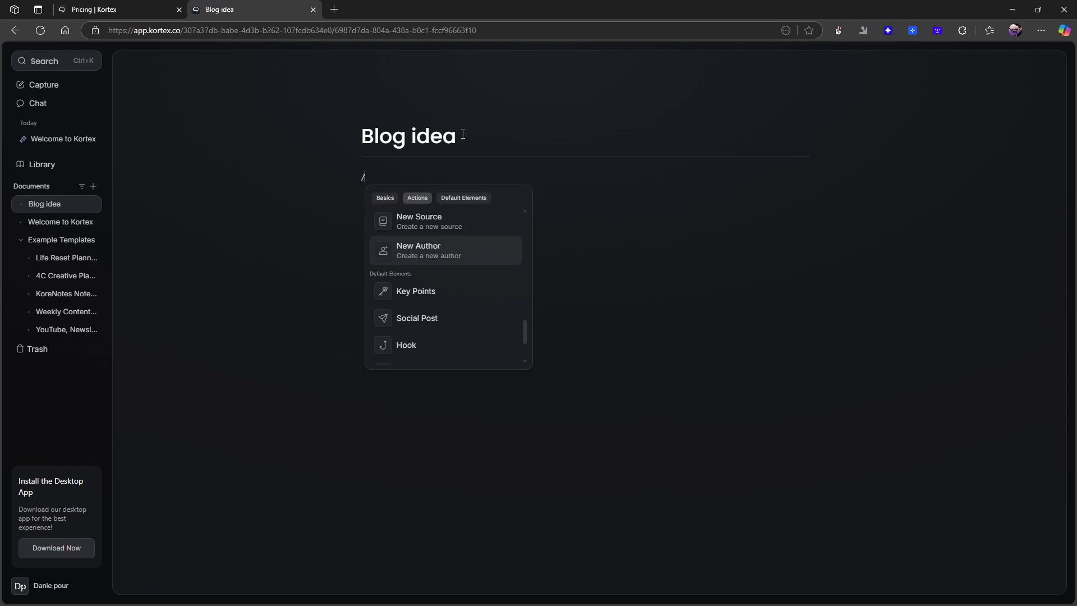
key("Down")
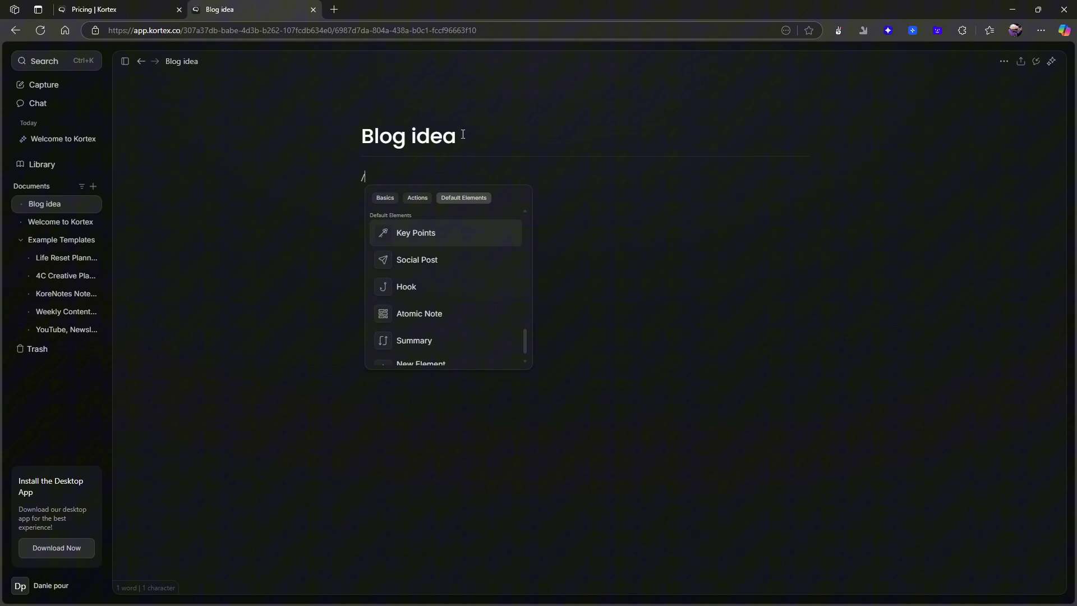
key("Down")
key("Down")
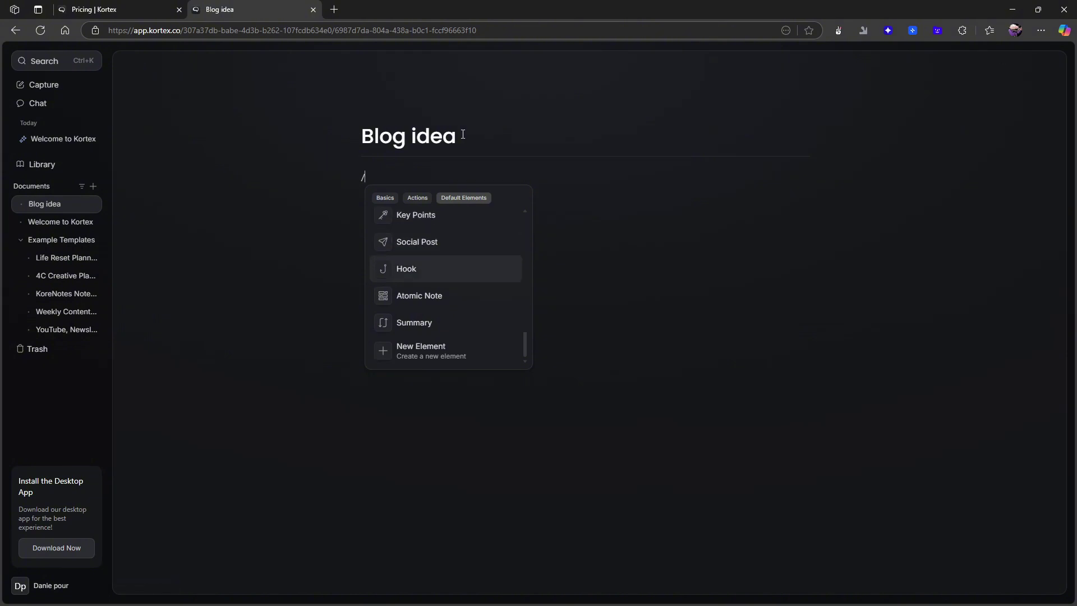
key("Return")
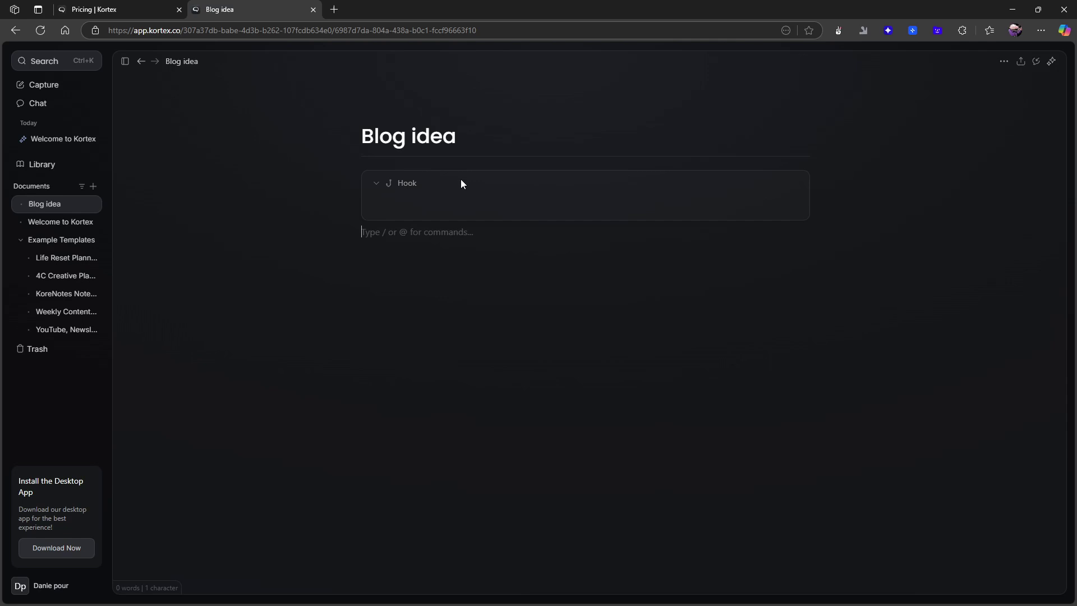
Step: Insert a mention of the 4C Creative Planning document below the Hook and open the linked document beside Blog idea
type("@")
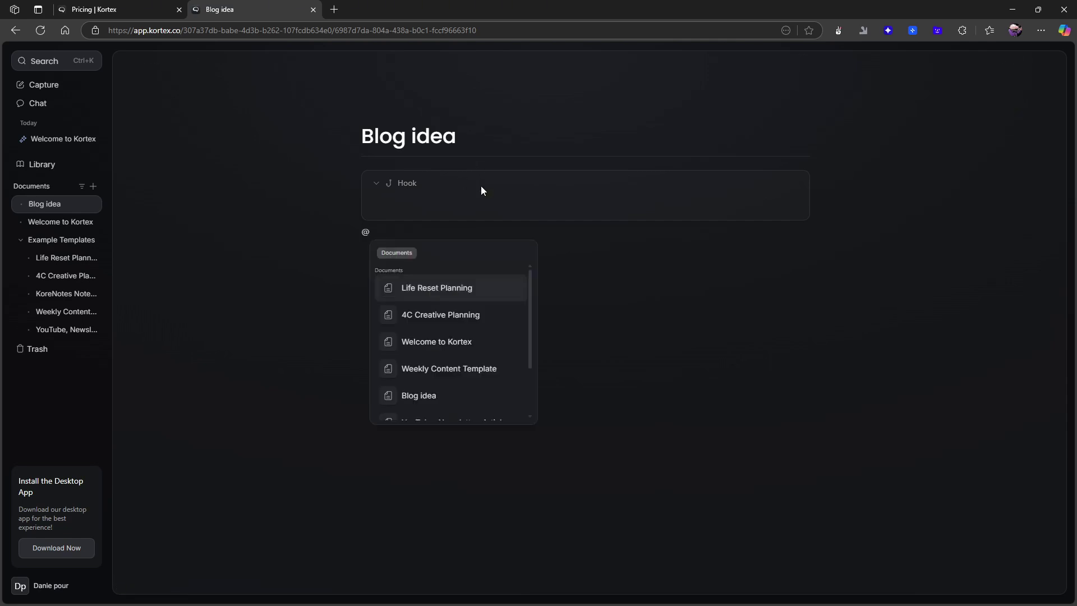
left_click(436, 320)
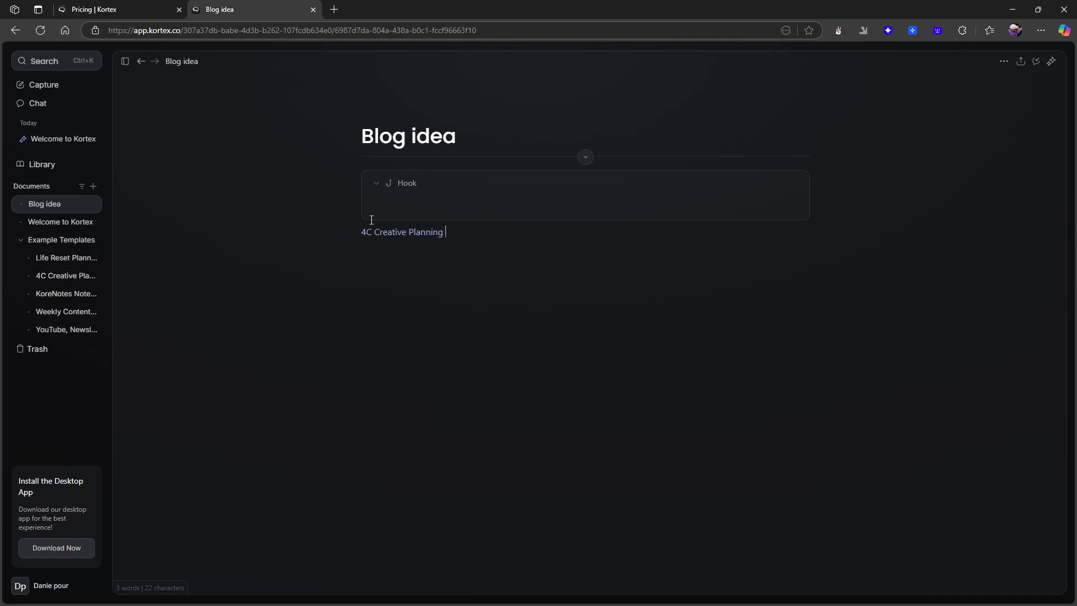
left_click(404, 233)
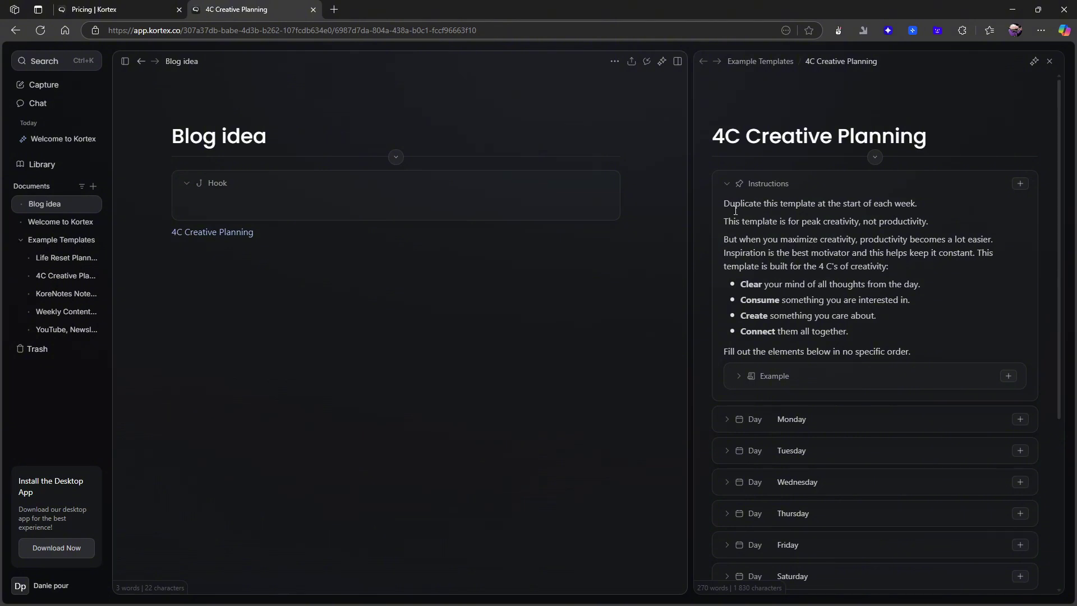
Step: Examine the 4C Creative Planning template's instructions and weekday sections, expanding Monday to read its elements
scroll(752, 174, "down", 1)
scroll(799, 256, "up", 1)
scroll(800, 256, "up", 1)
scroll(806, 173, "down", 2)
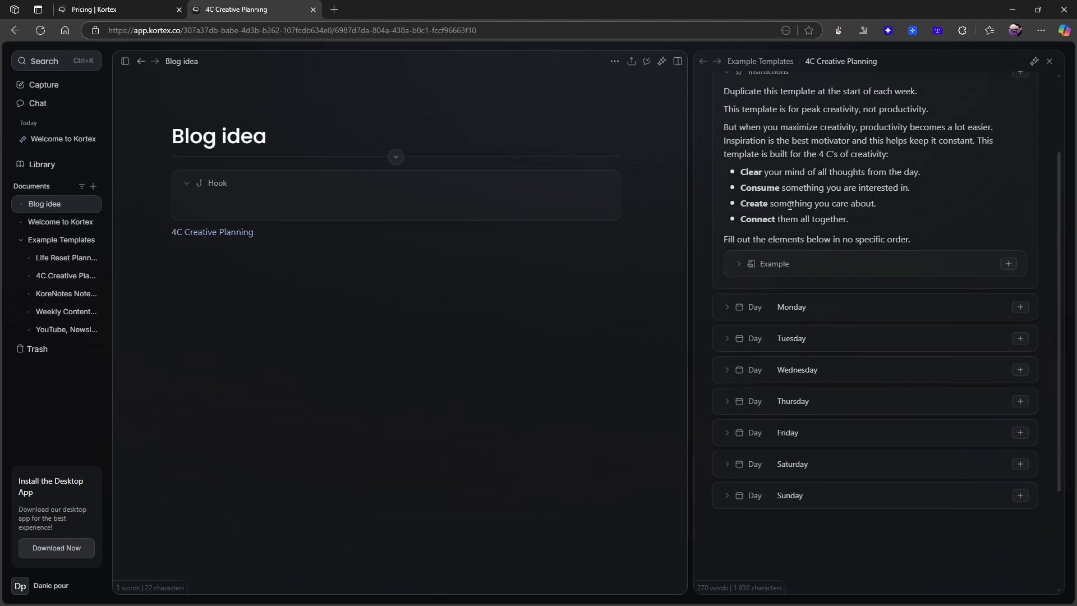
left_click(727, 309)
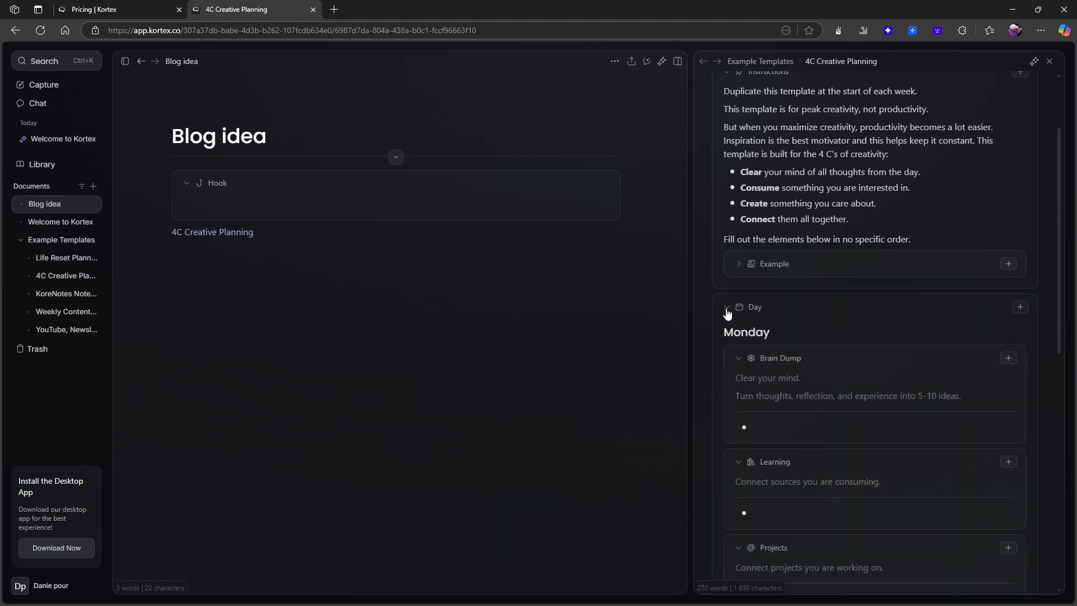
scroll(744, 300, "down", 2)
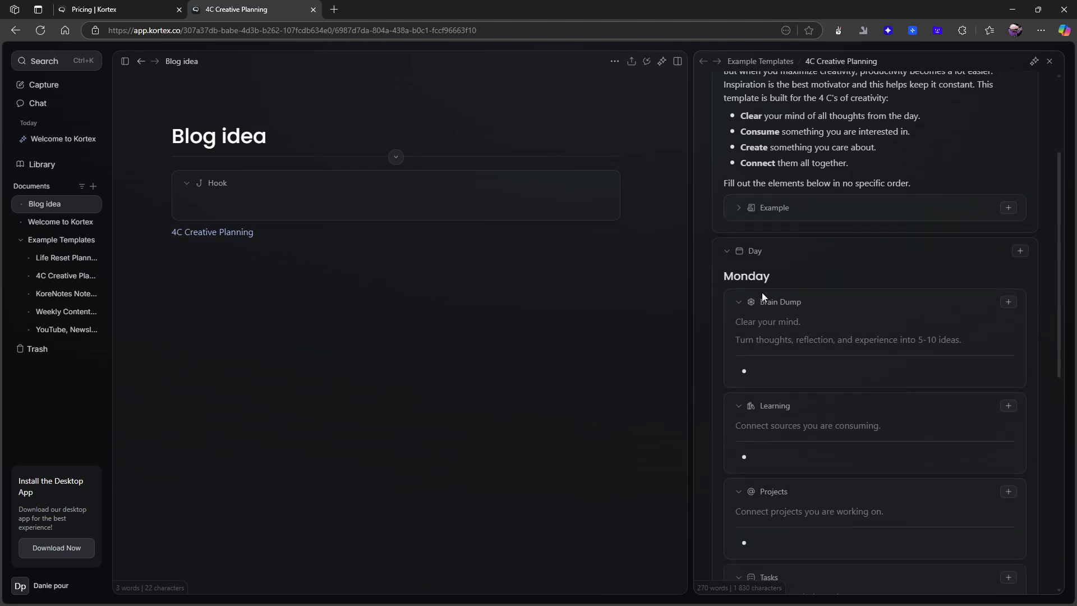
scroll(770, 301, "down", 1)
scroll(766, 291, "up", 3)
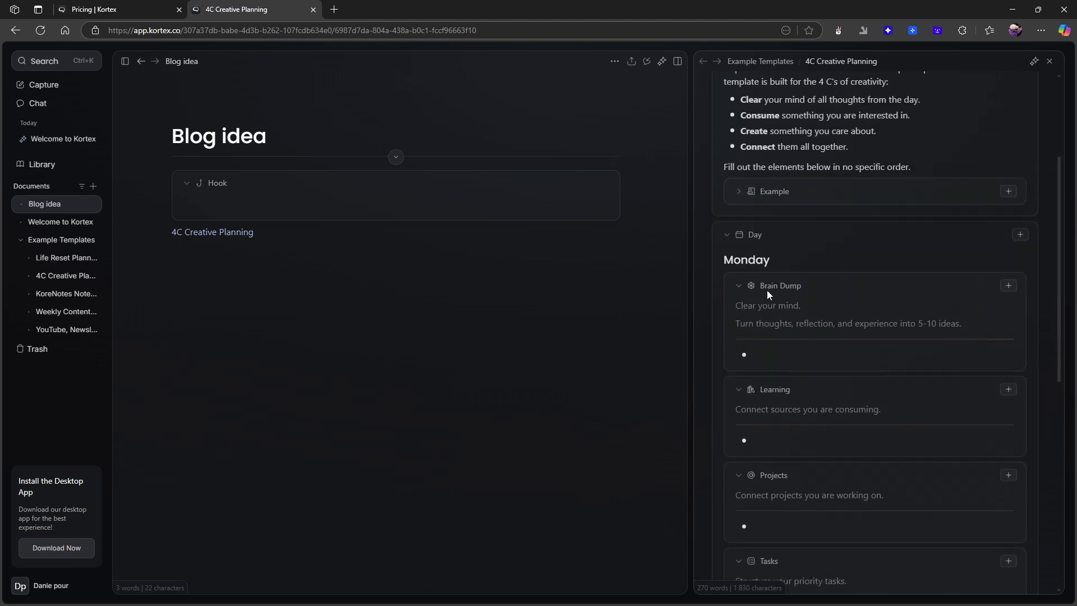
Step: Collapse the Monday and Instructions sections of 4C Creative Planning and close that document's side view
left_click(727, 308)
scroll(746, 269, "up", 2)
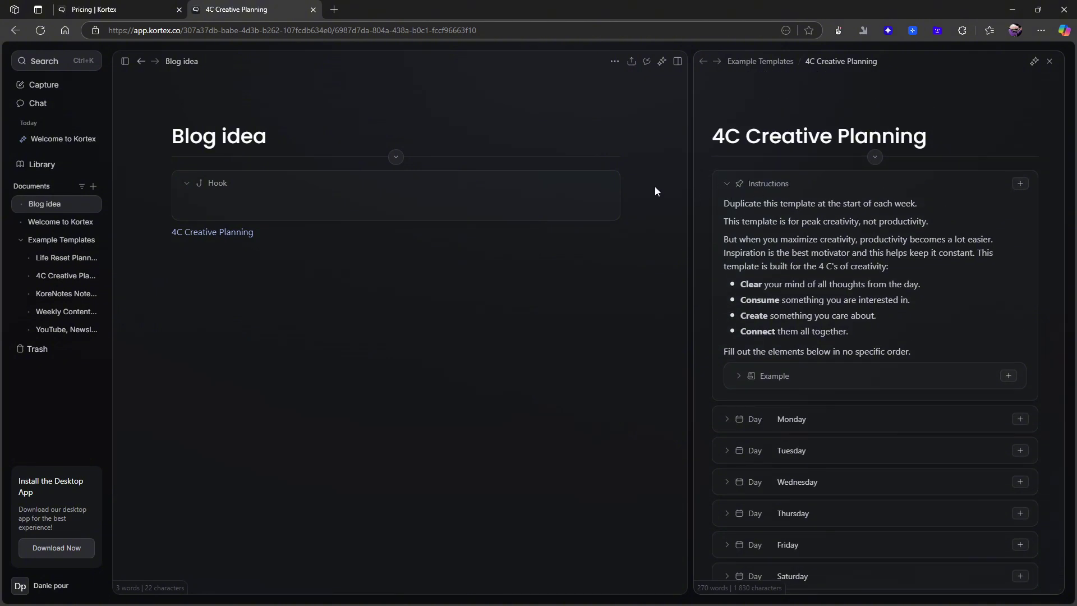
left_click(727, 184)
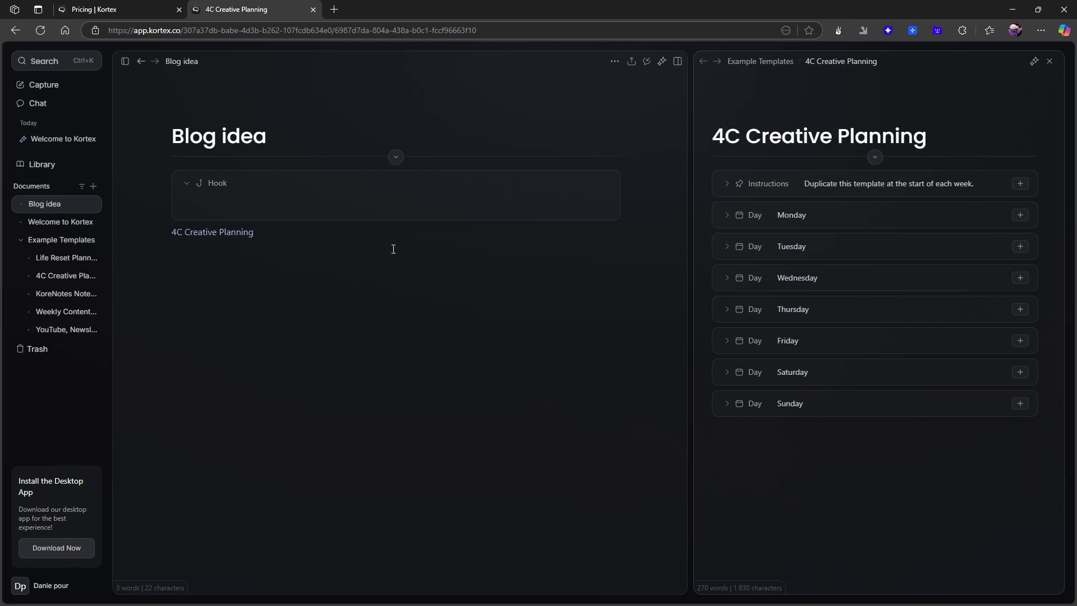
left_click(1050, 61)
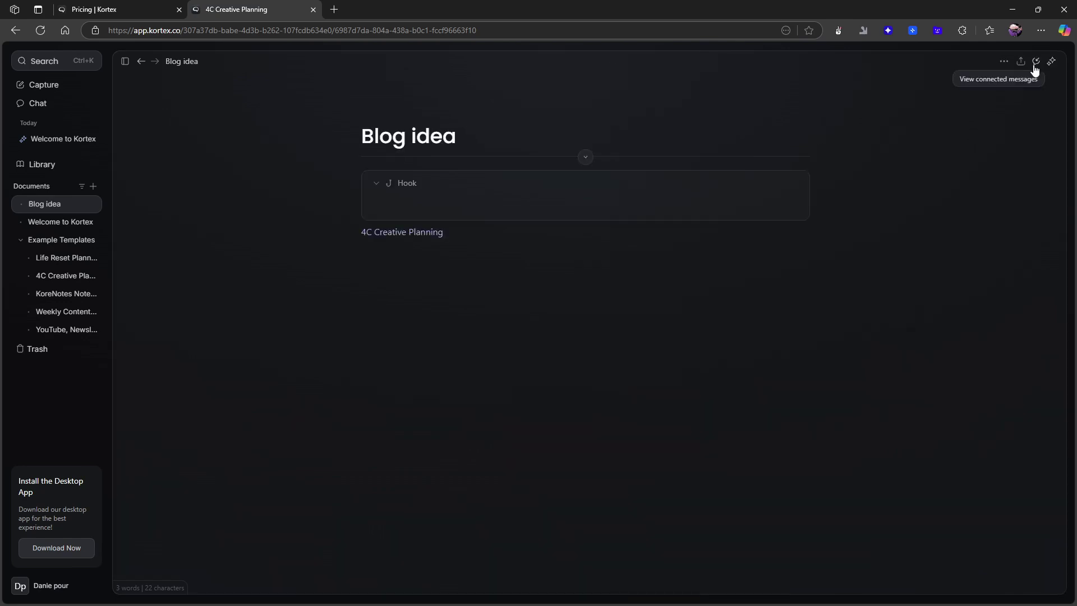
Step: Show the chat connected to Blog idea and open its AI model list to check the recommended models' details
left_click(1037, 62)
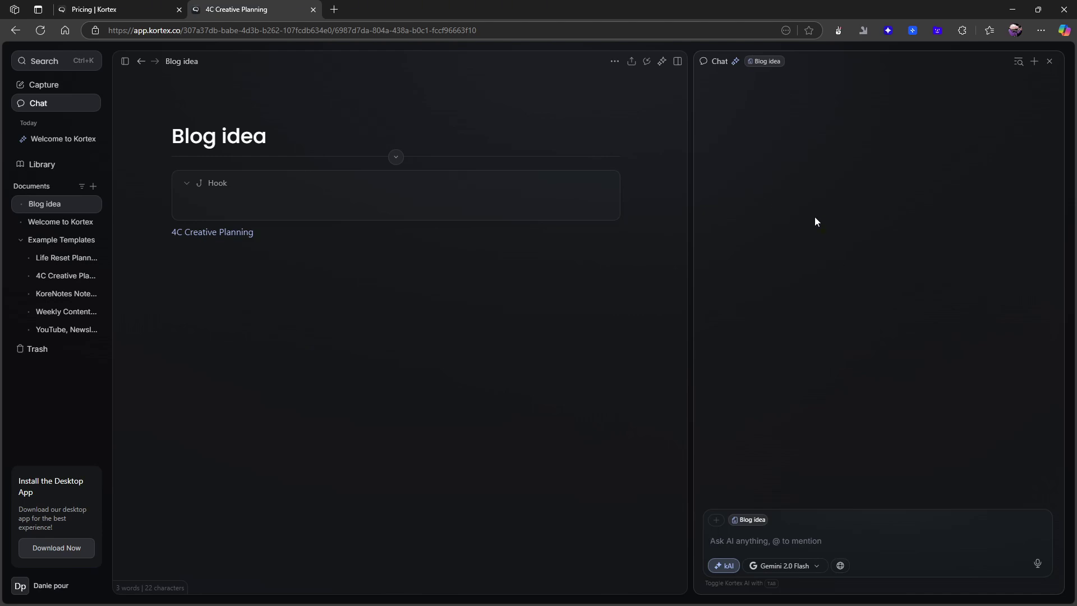
left_click(817, 567)
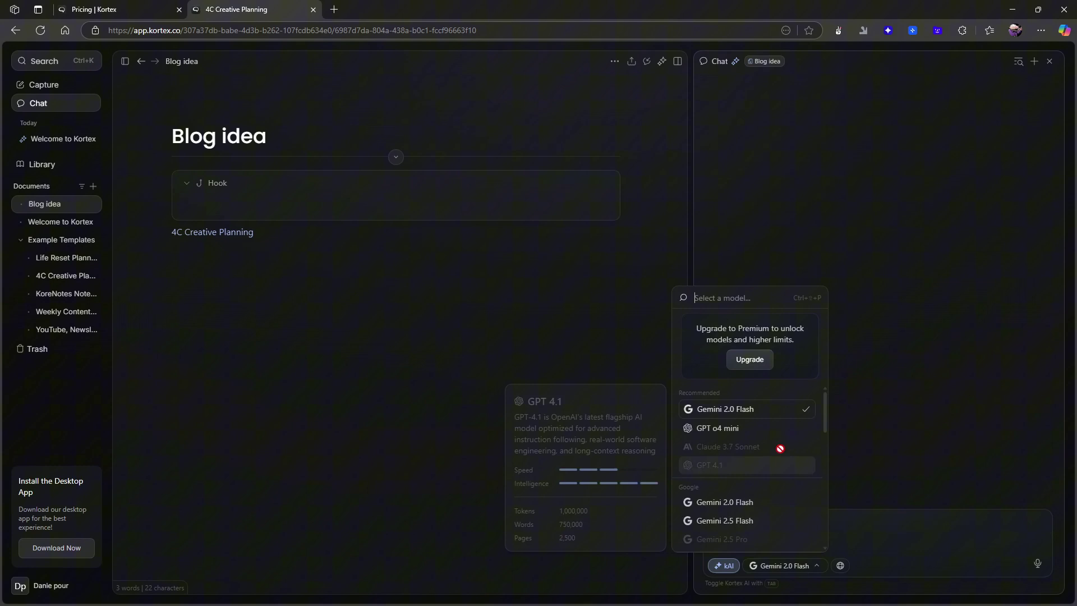
mouse_move(745, 436)
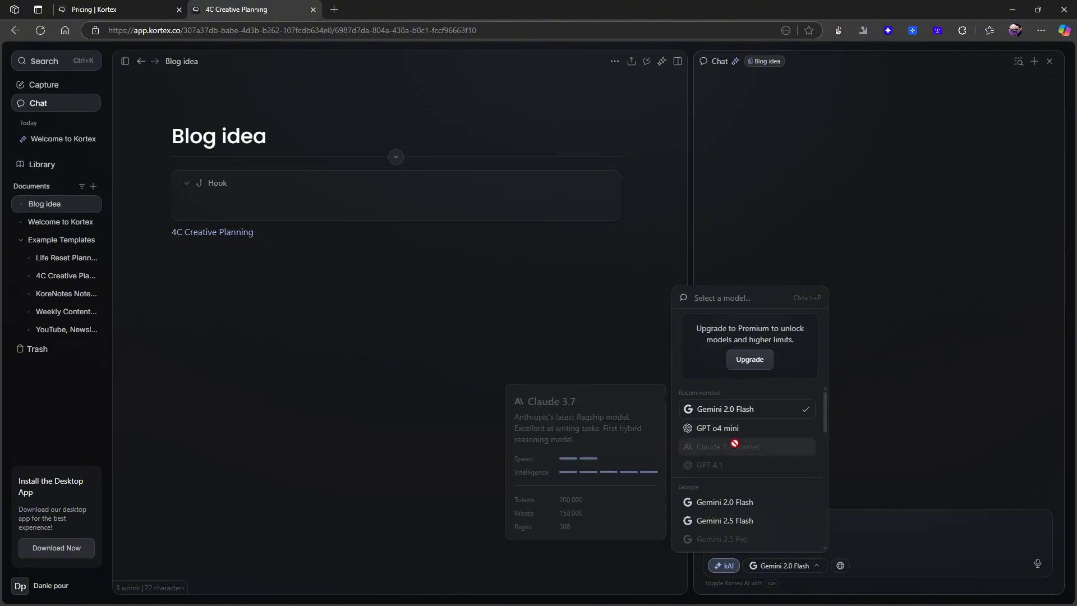
mouse_move(694, 405)
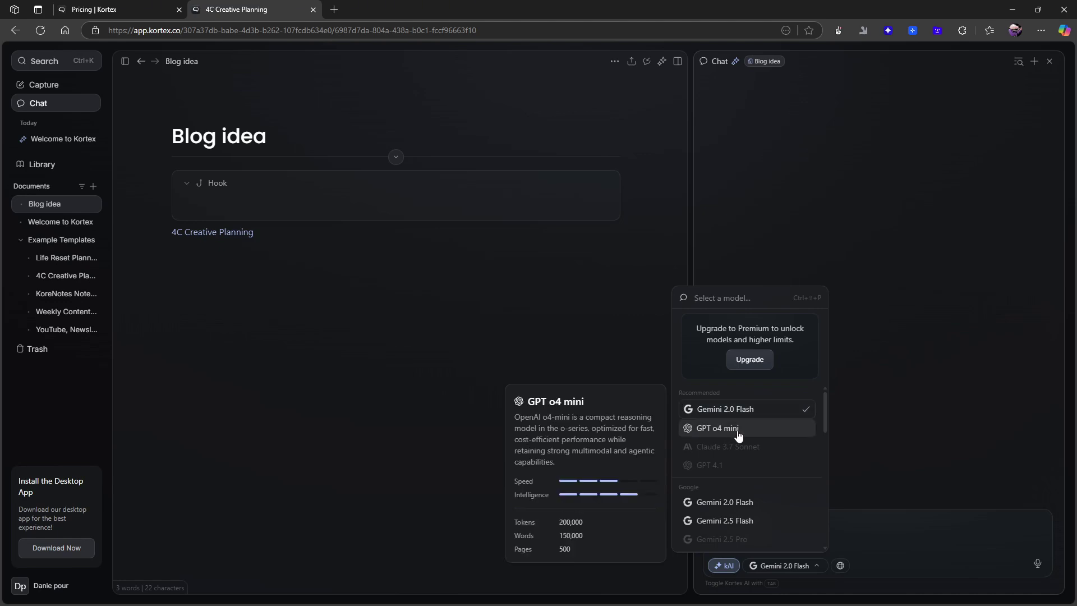
Step: Examine the AI models offered by each provider, checking which are selectable and reading their speed, intelligence and token details
scroll(740, 440, "down", 5)
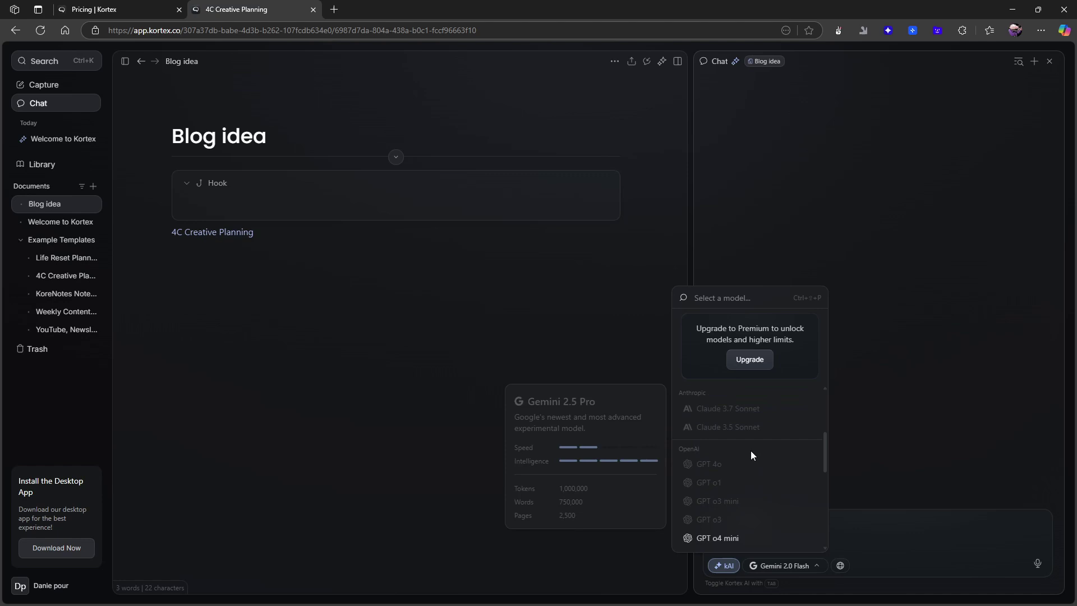
scroll(749, 457, "down", 6)
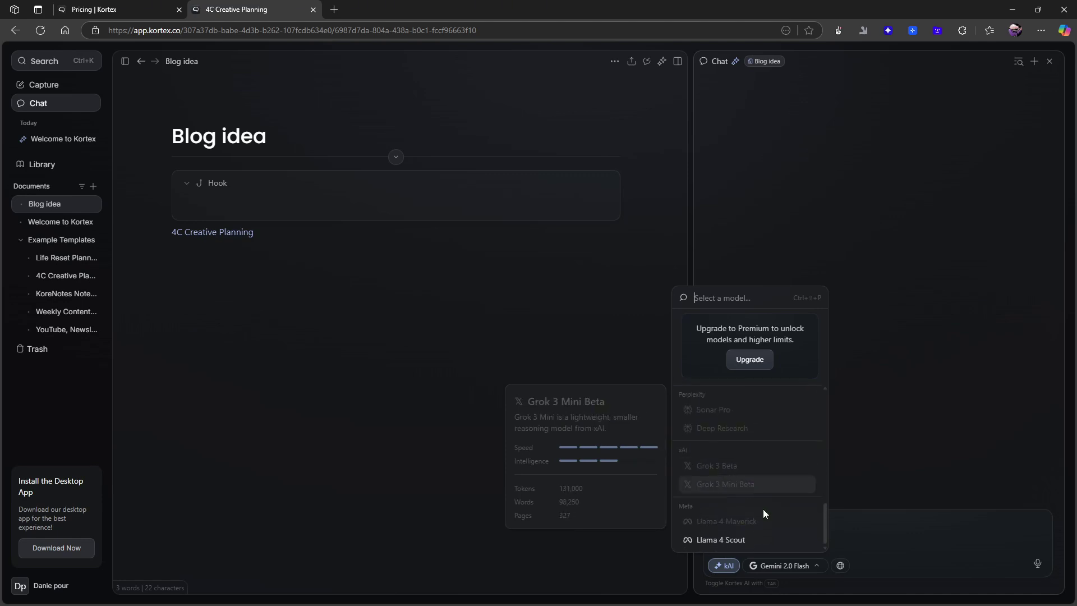
scroll(764, 511, "up", 6)
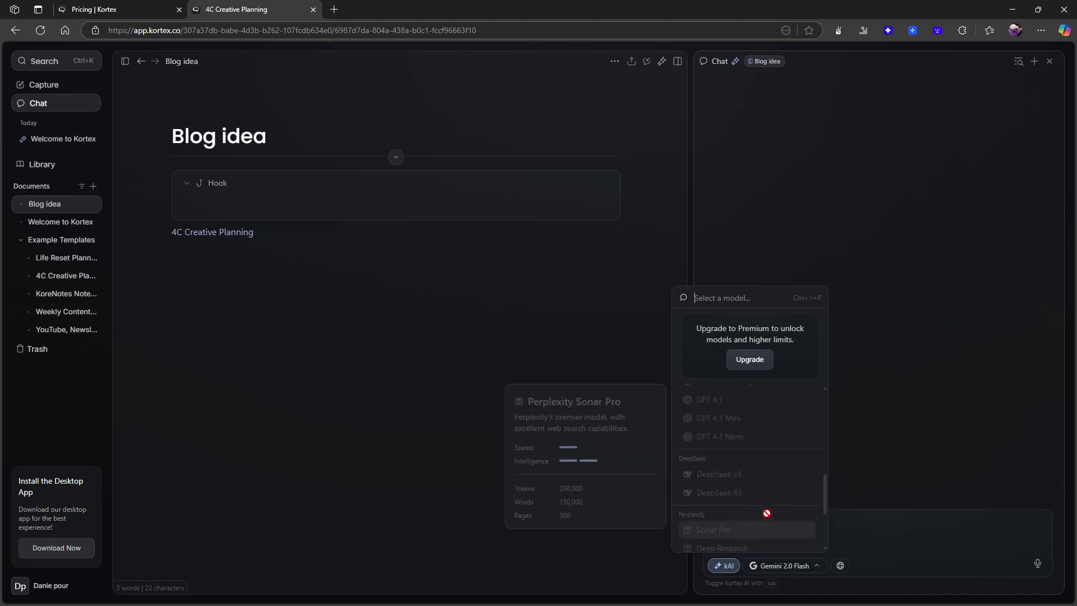
scroll(764, 506, "up", 3)
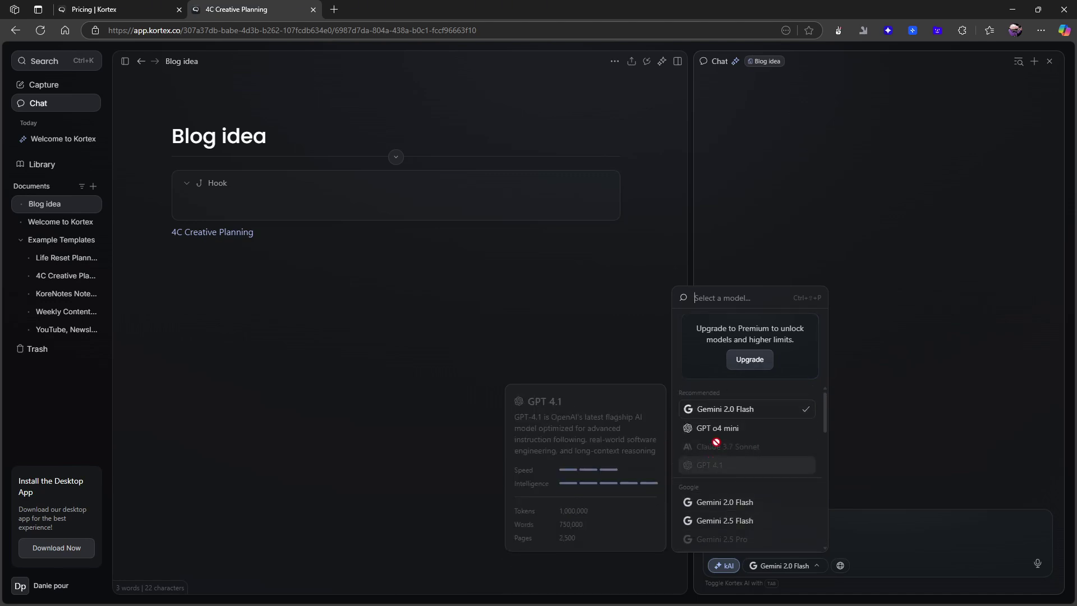
scroll(735, 441, "down", 2)
scroll(734, 441, "up", 2)
scroll(733, 441, "down", 5)
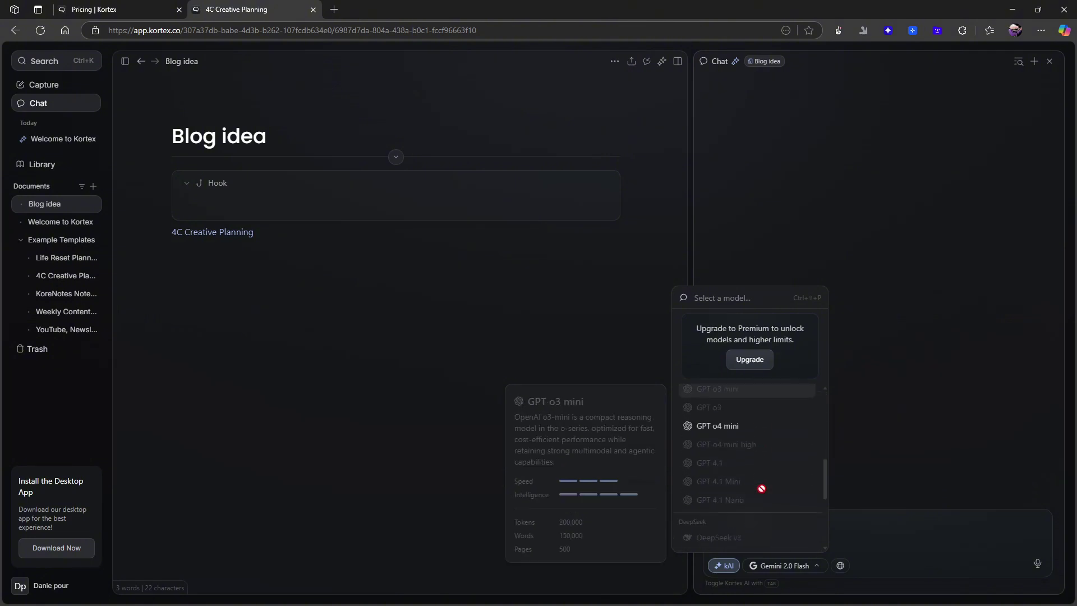
scroll(761, 489, "down", 3)
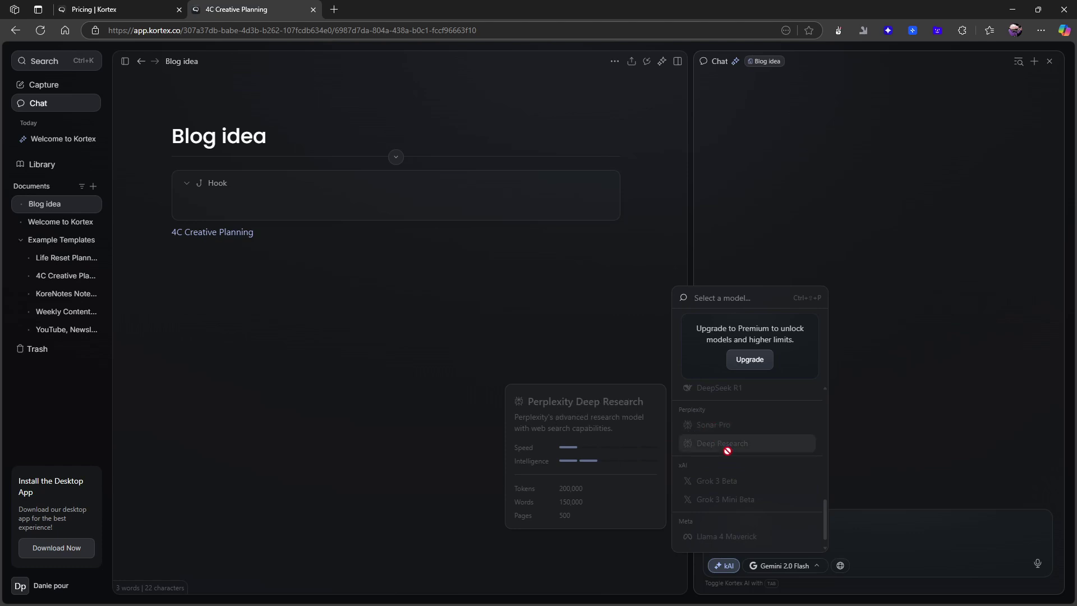
scroll(755, 435, "down", 1)
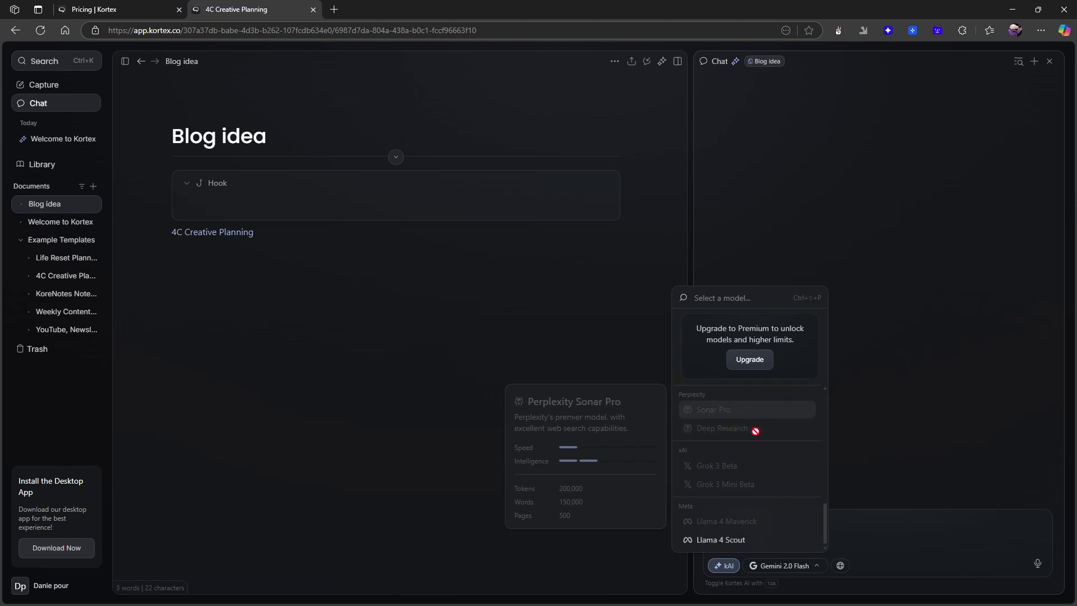
scroll(770, 504, "up", 4)
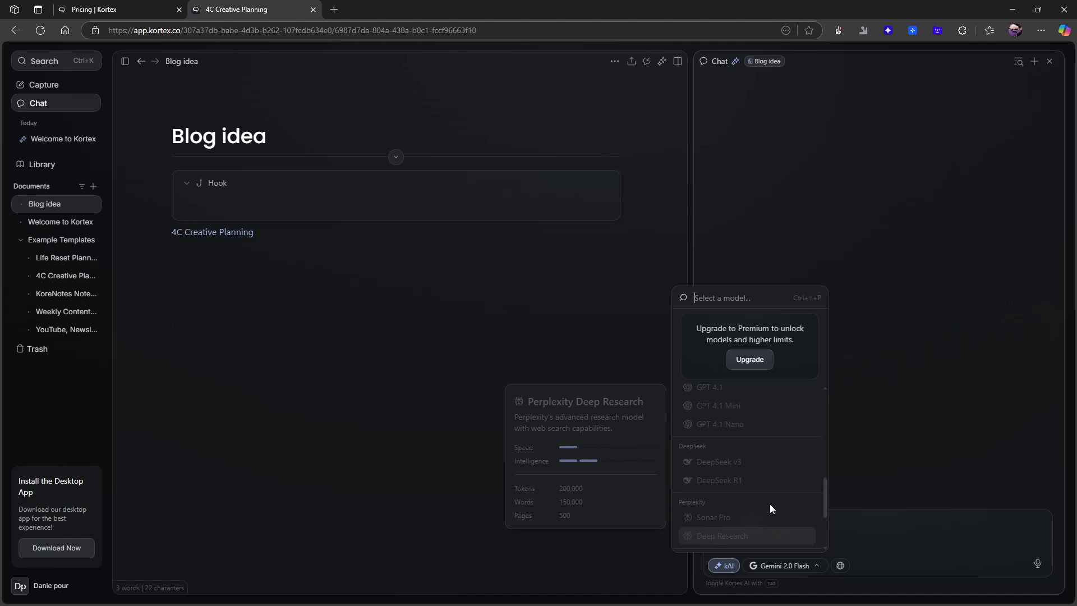
scroll(724, 479, "up", 2)
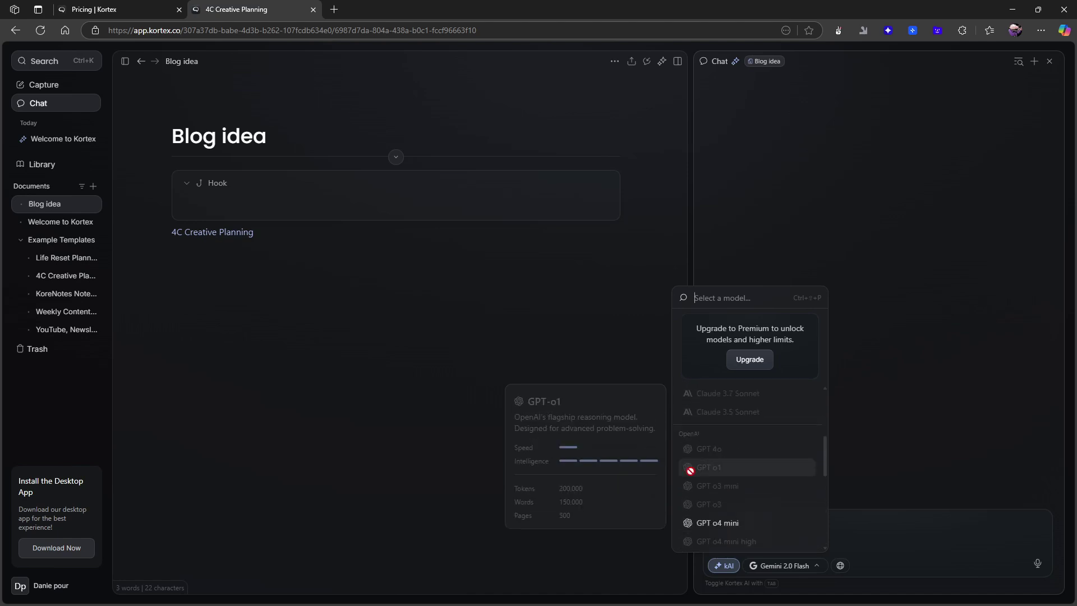
Step: Close the AI model list, browse the documents that can be mentioned in the chat prompt, and clear the mention
left_click(956, 434)
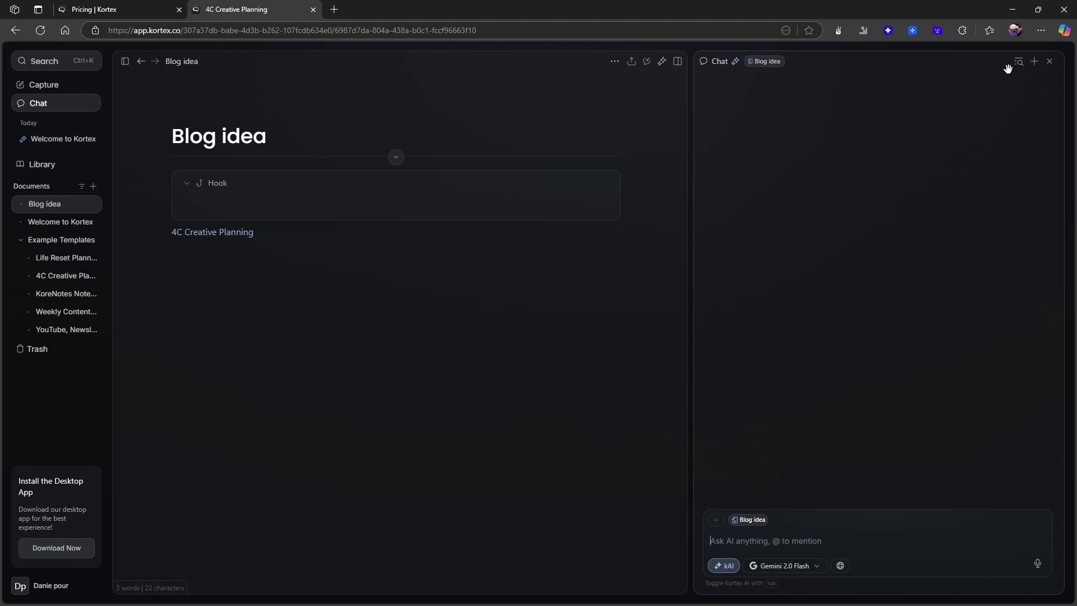
type("@")
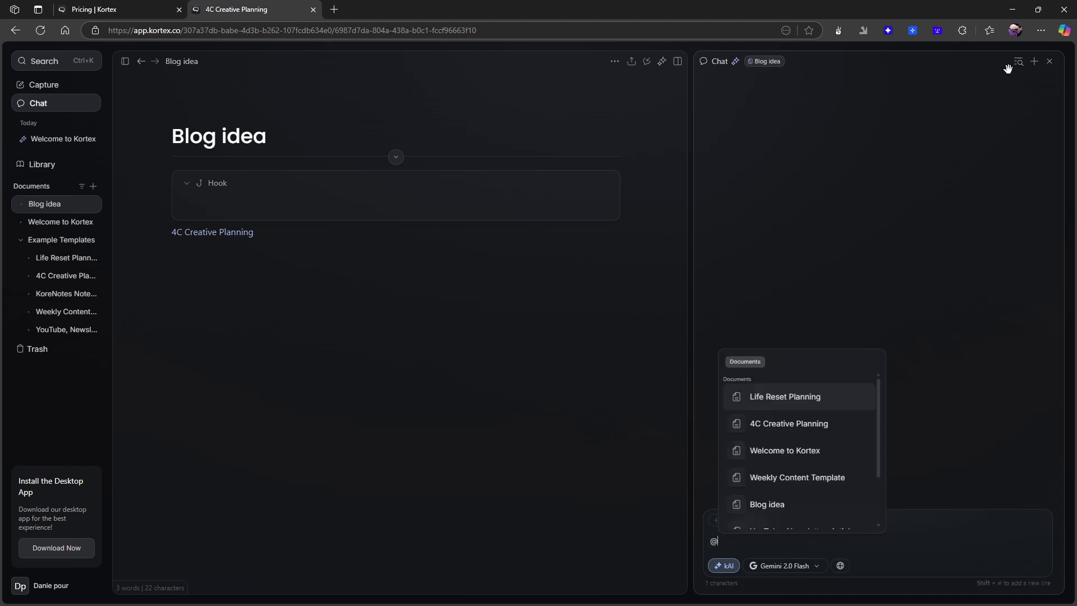
key("Down")
key("Down")
key("Down")
key("Down")
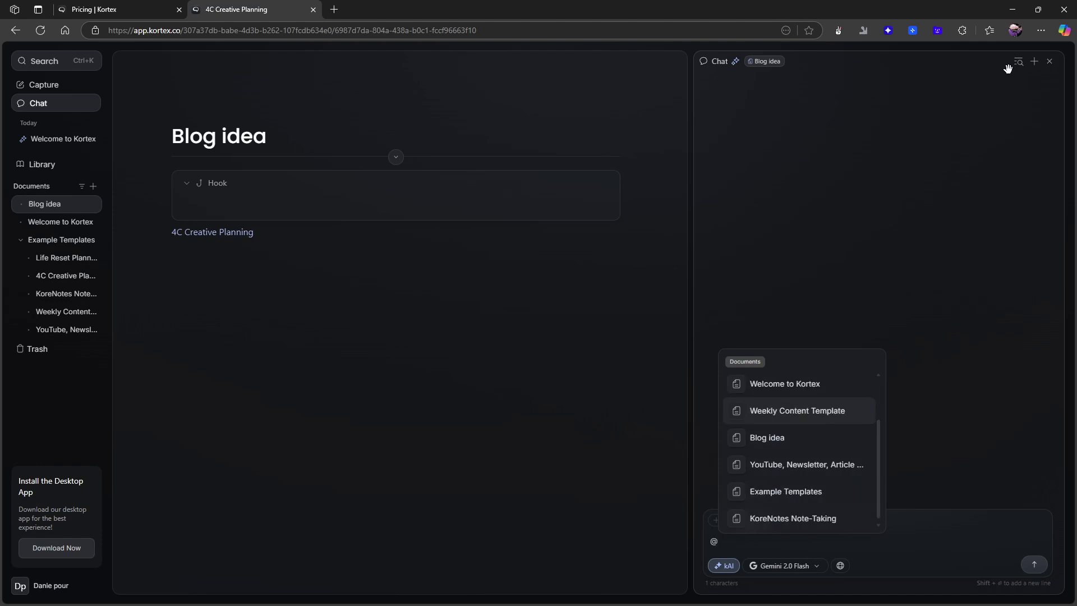
key("Return")
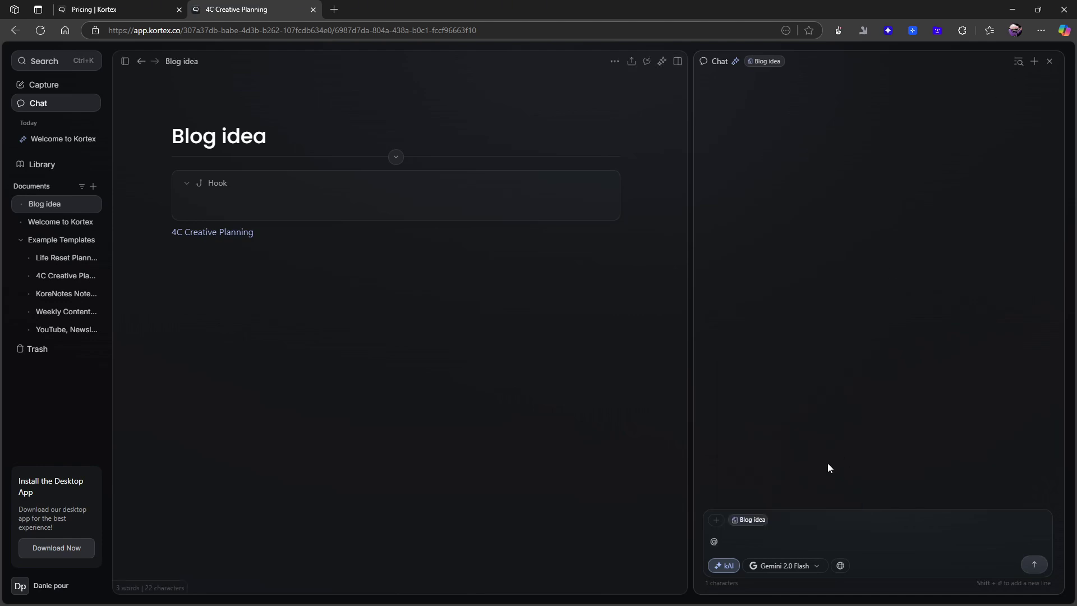
key("BackSpace")
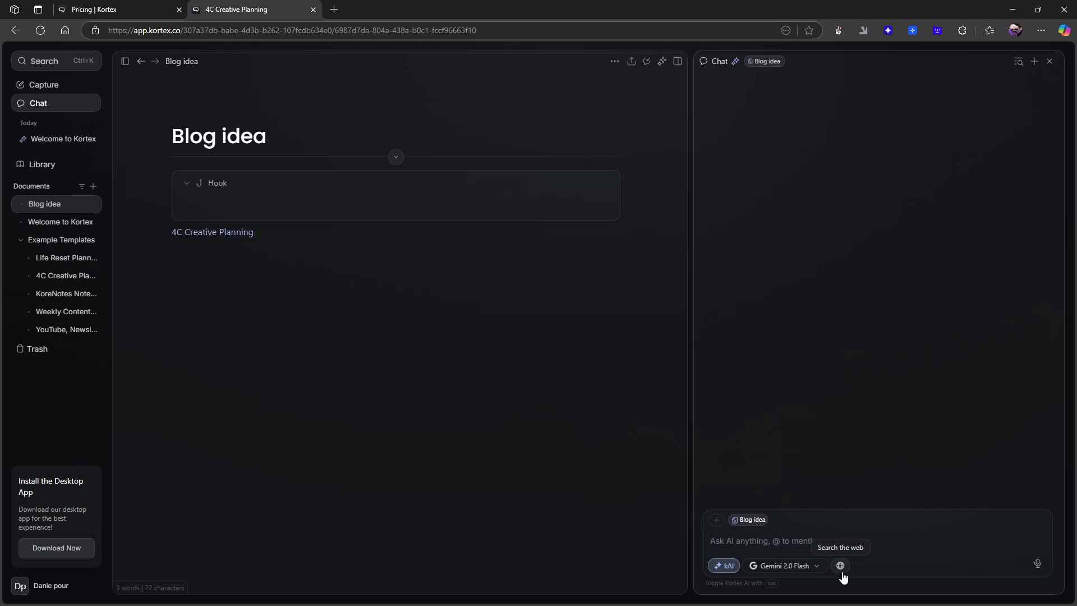
Step: View the documents available as additional context for the Blog idea chat and clear the prompt without attaching one
left_click(721, 522)
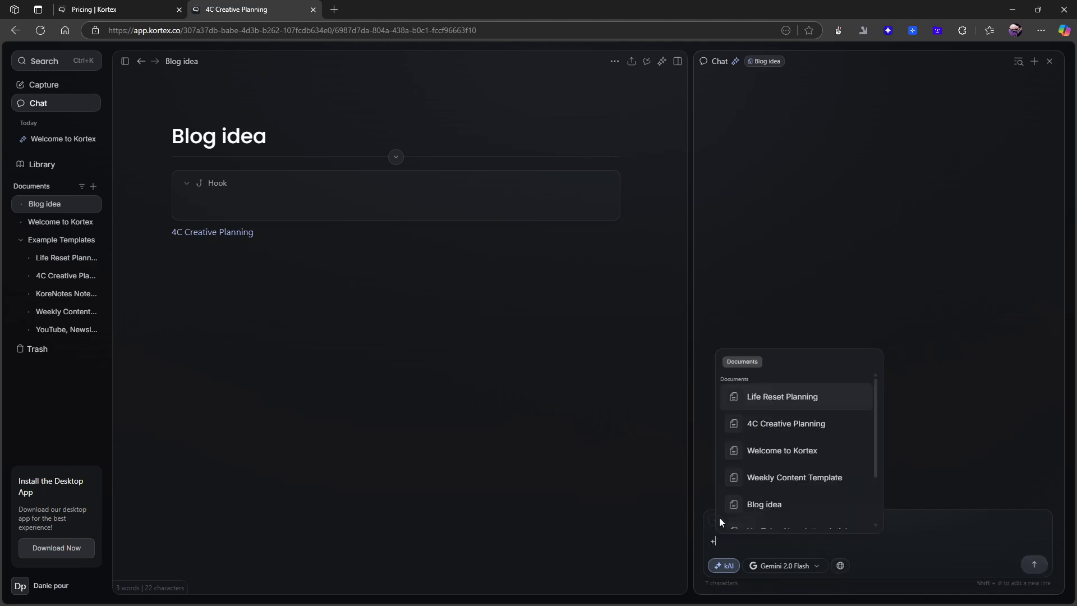
left_click(946, 428)
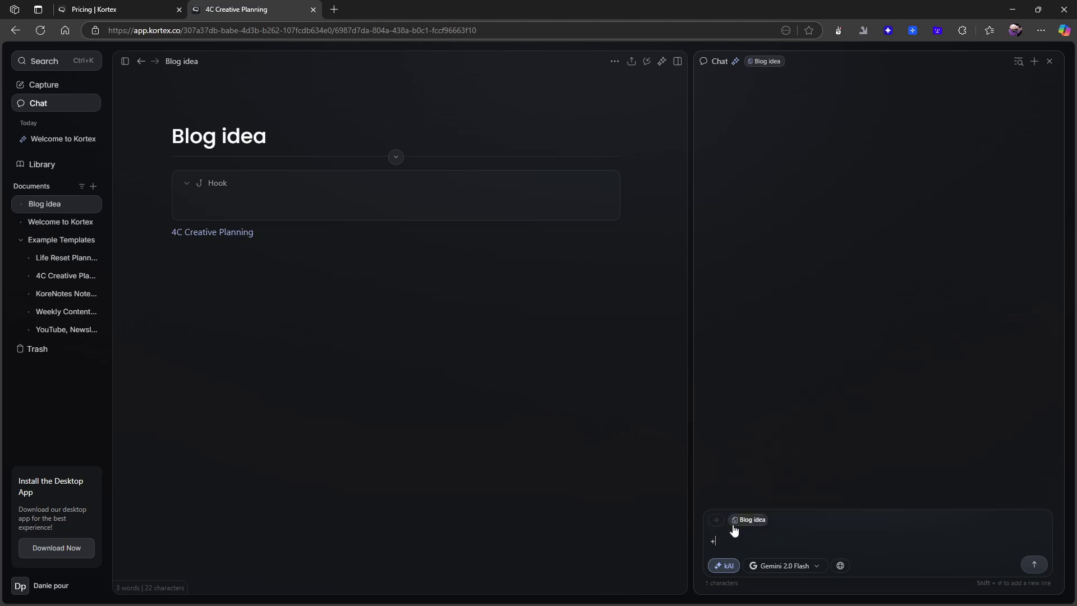
key("BackSpace")
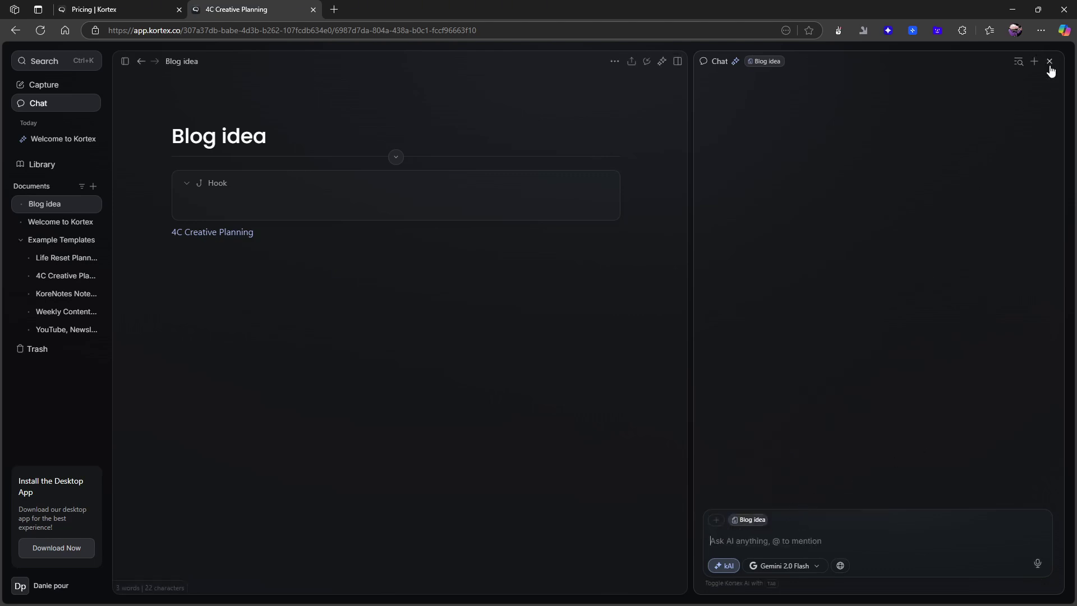
Step: Close the Blog idea chat, reopen the chat views to review the suggested prompts, and close the chat again
left_click(1050, 61)
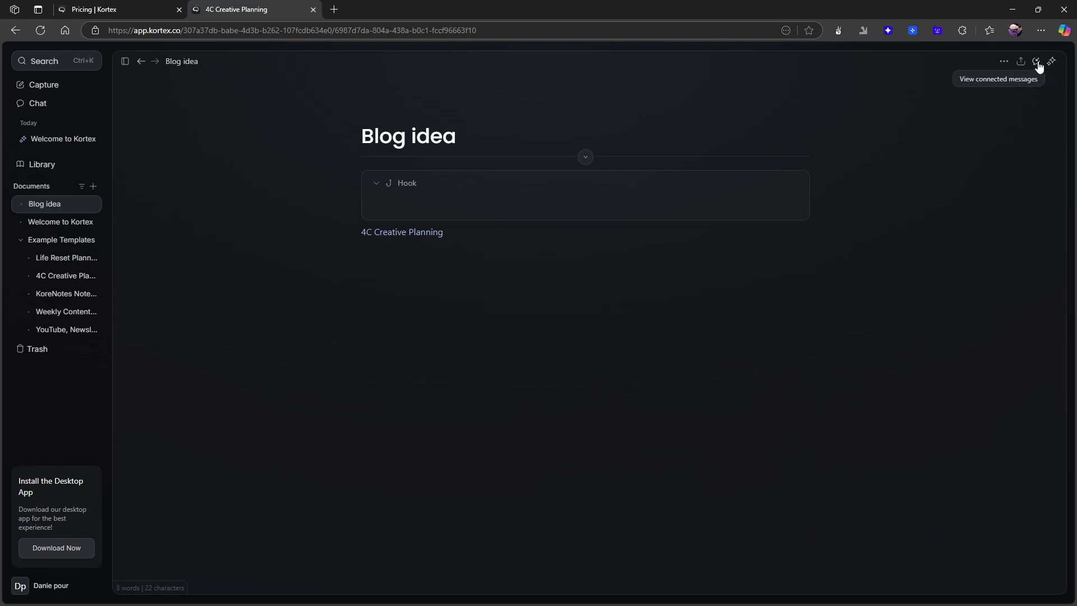
left_click(1036, 63)
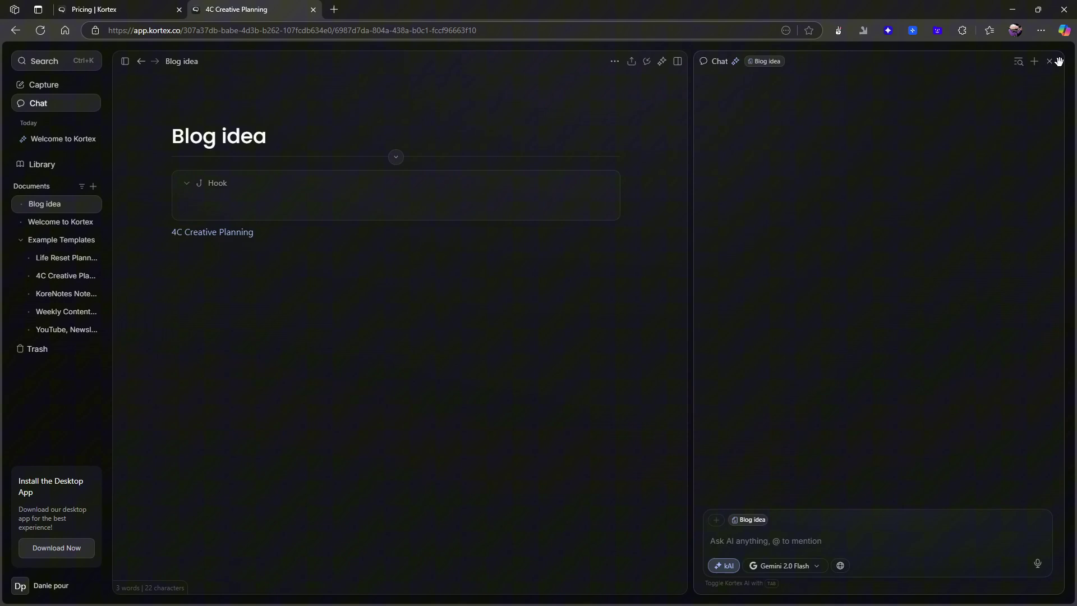
left_click(1051, 60)
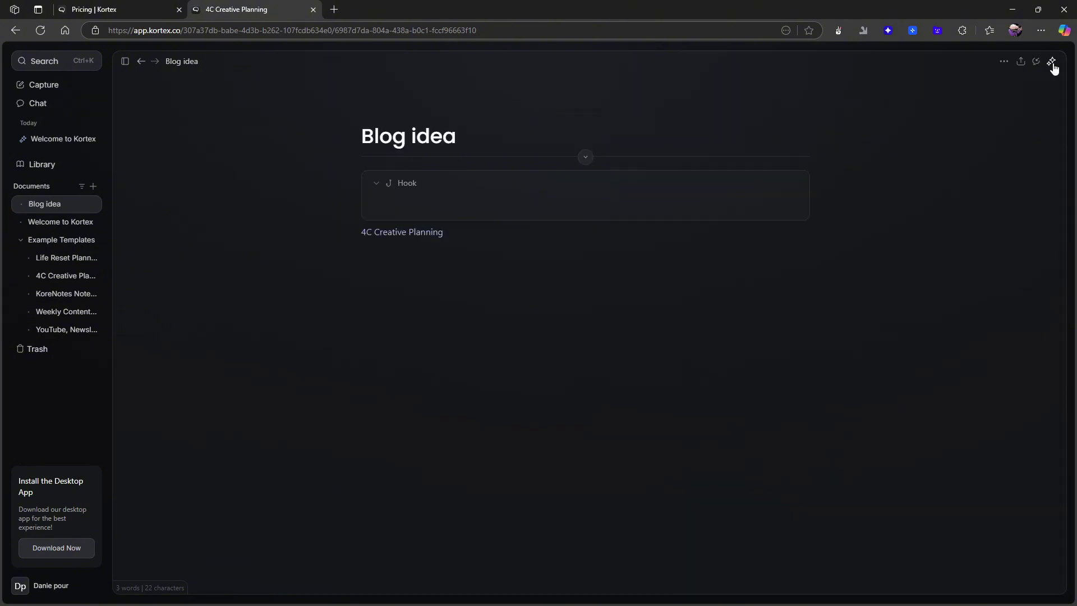
left_click(1033, 60)
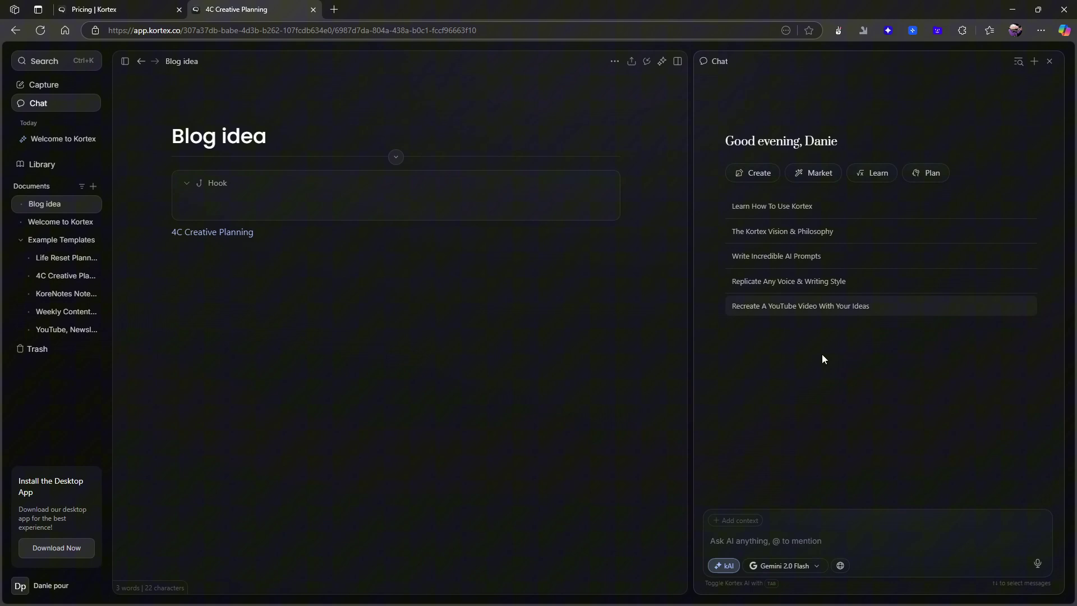
left_click(1049, 62)
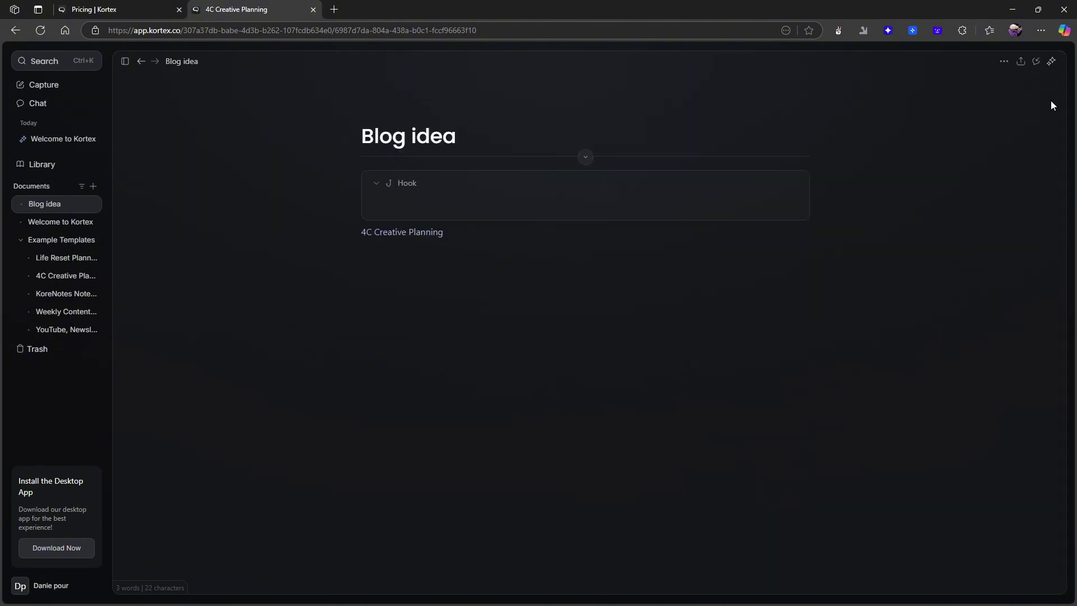
Step: Capture two quick notes in the Inbox reading "Test" and "Message"
left_click(50, 90)
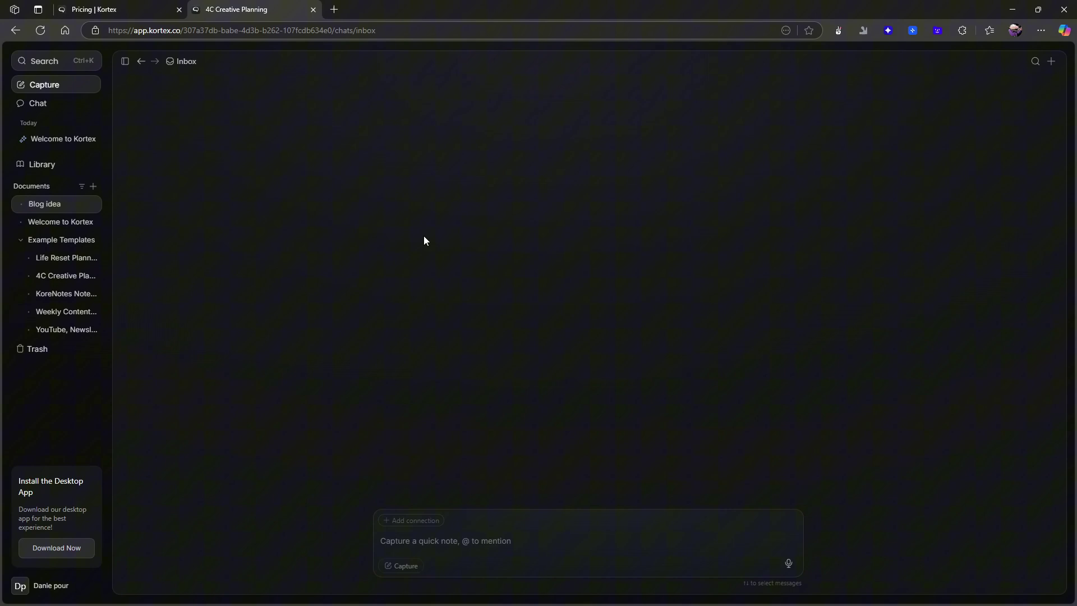
type("Test")
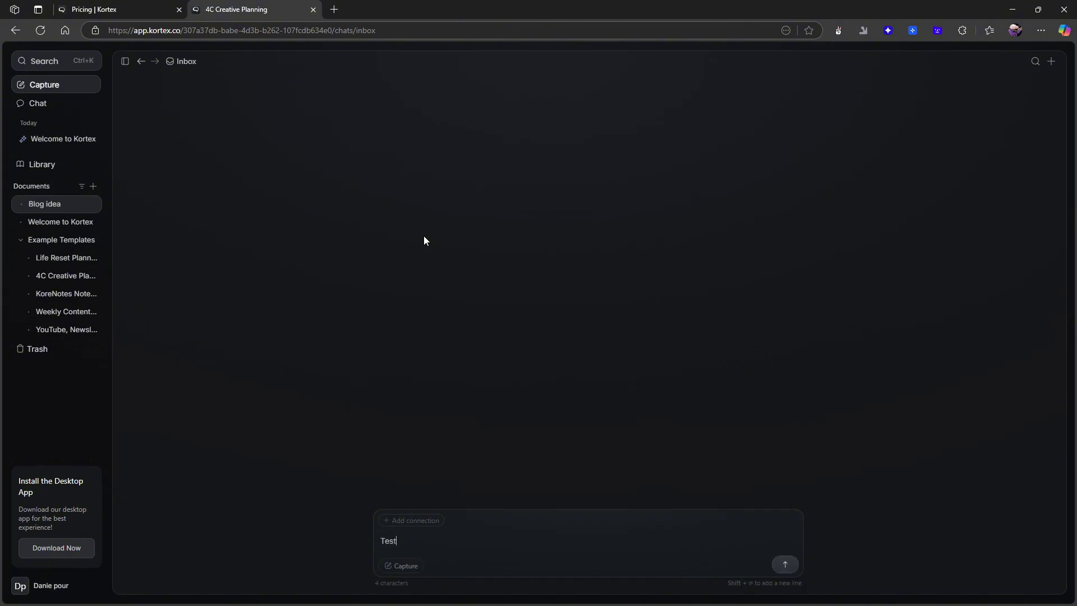
key("Return")
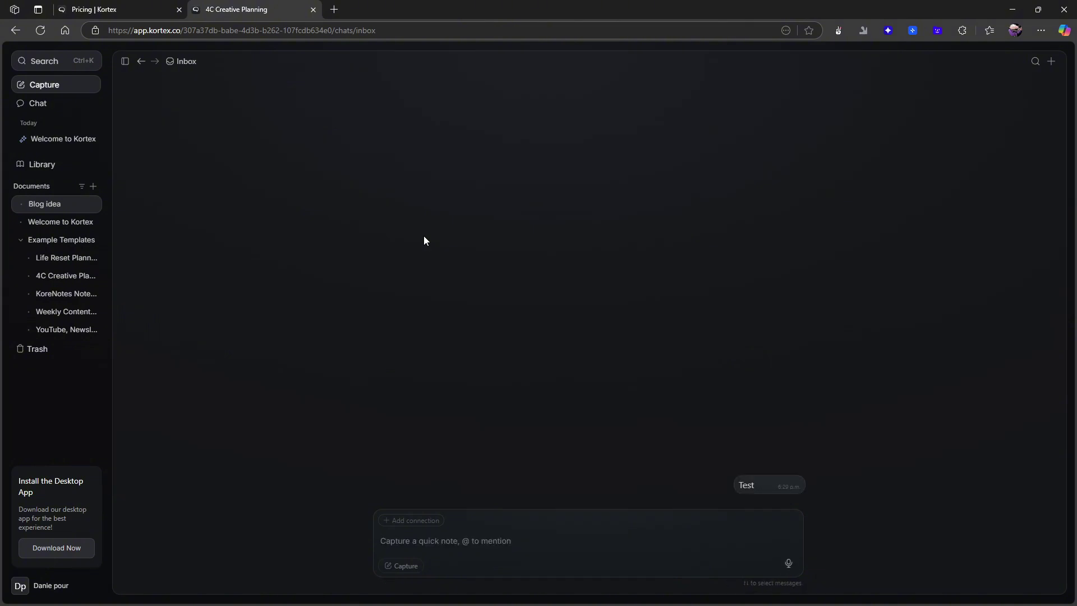
type("Message")
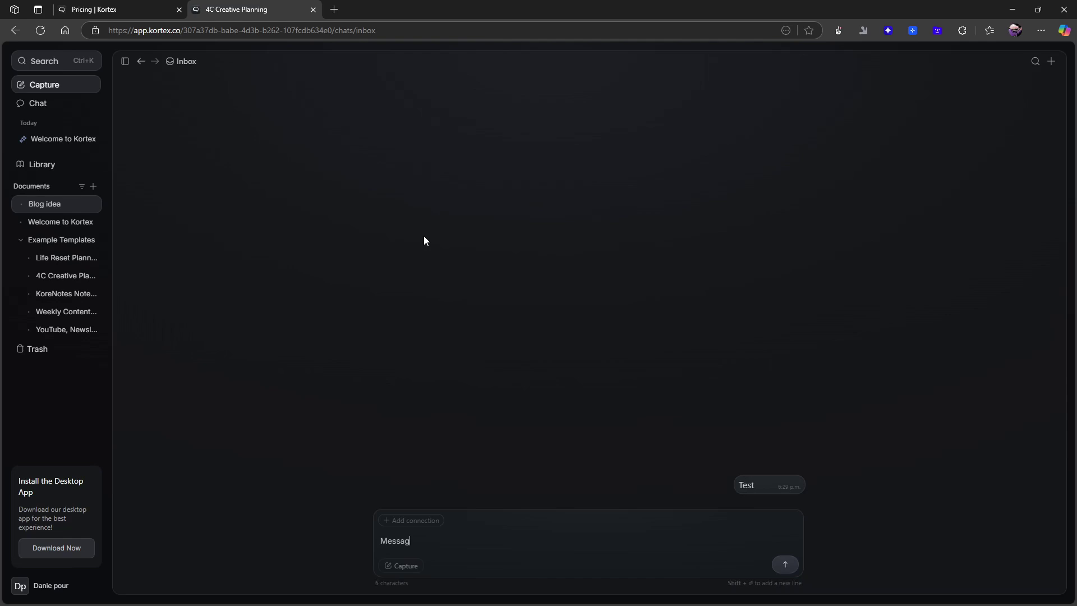
key("Return")
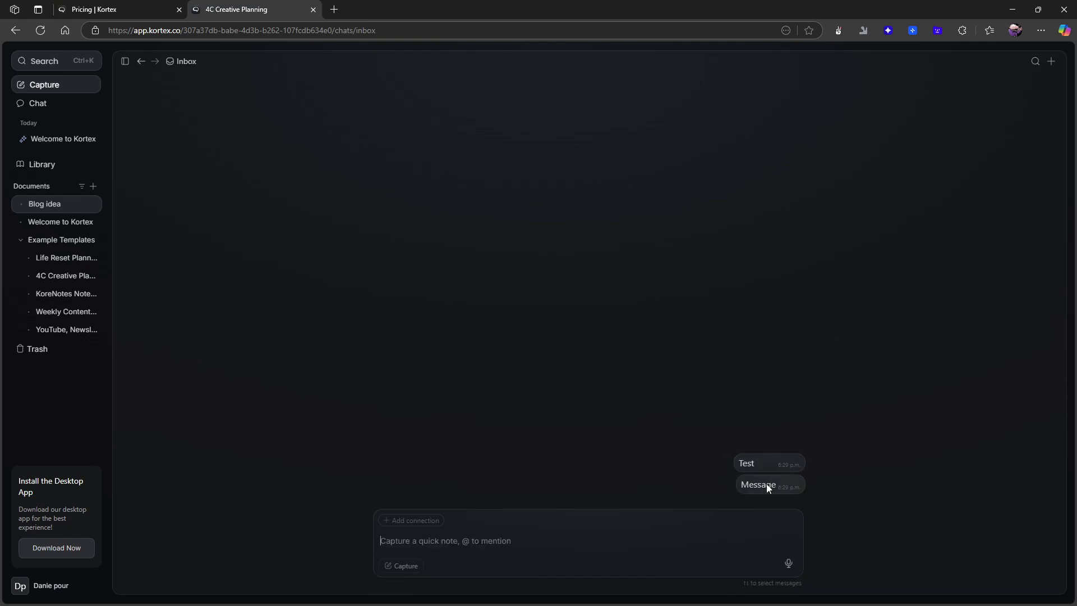
Step: Open a new AI chat from the Inbox to view it and return to the captured notes
mouse_move(752, 484)
left_click(1051, 62)
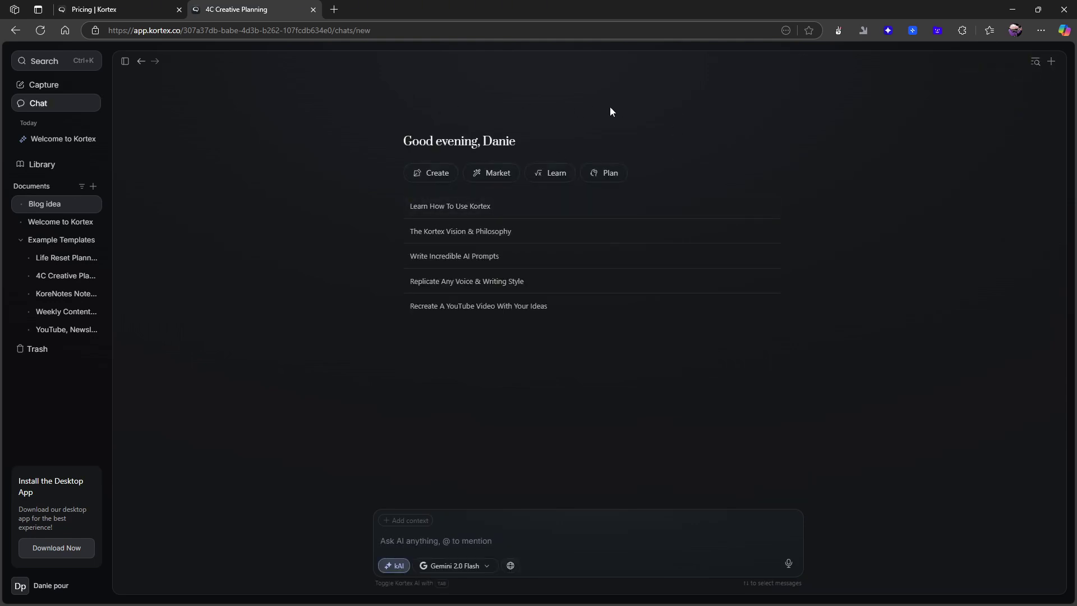
left_click(141, 61)
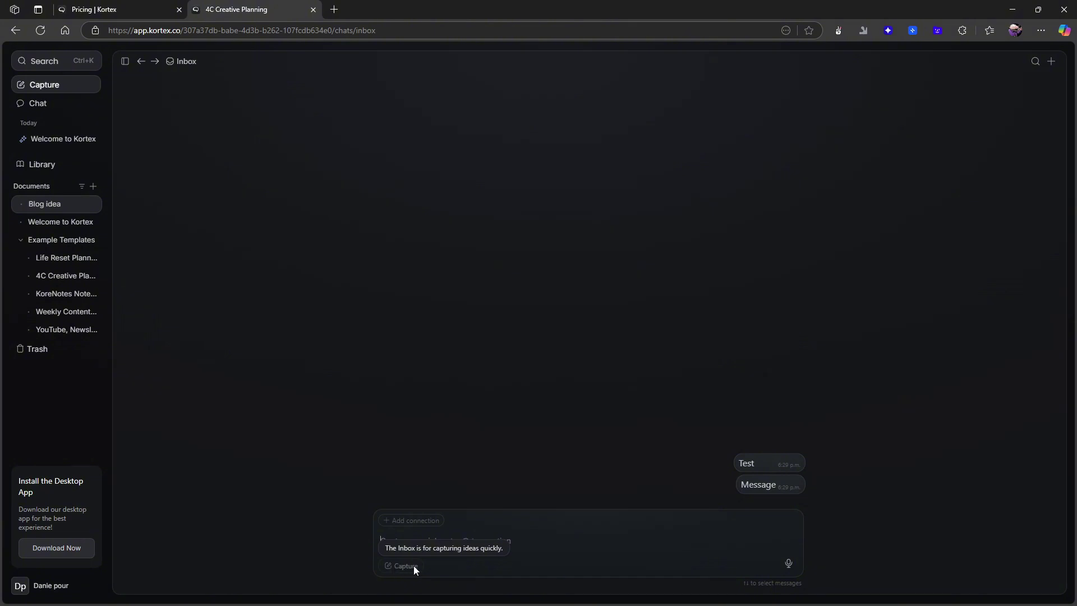
Step: Capture the note "a great idea" in the Inbox with a connection to the Blog idea document
left_click(414, 522)
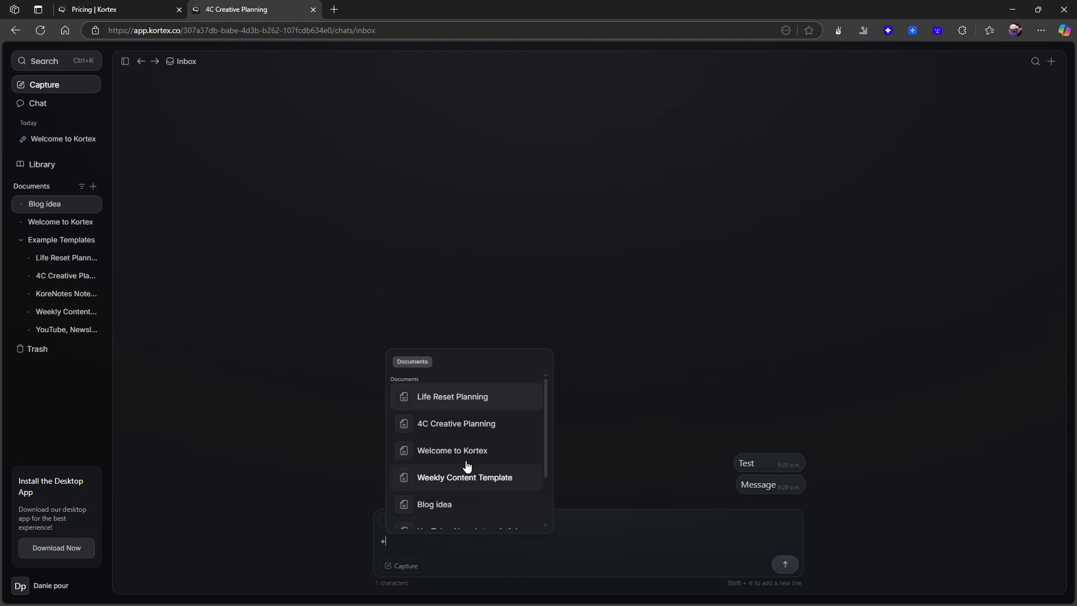
left_click(468, 507)
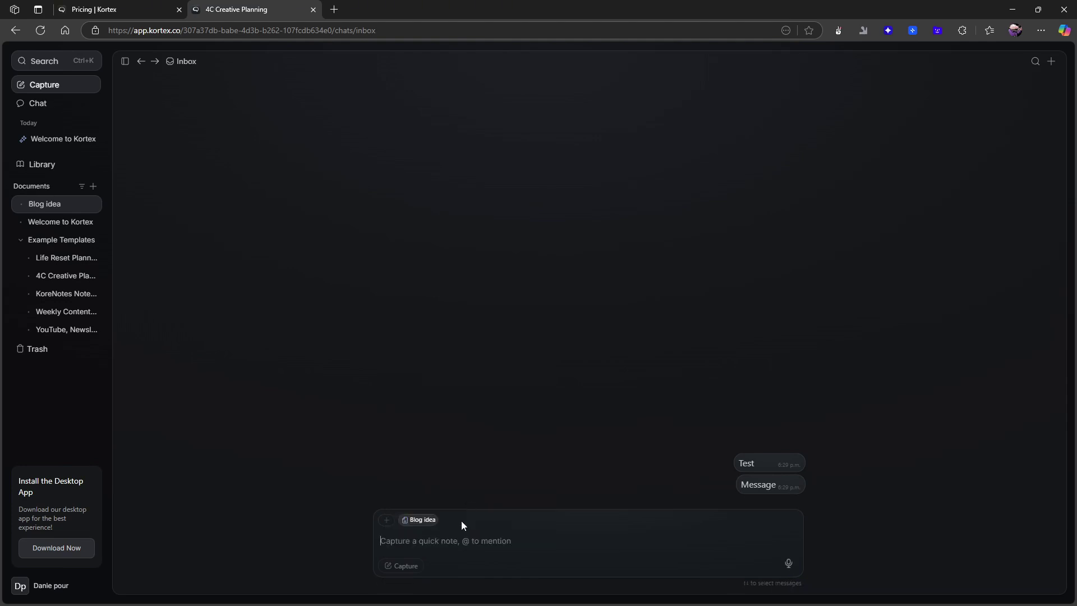
type("a great idea")
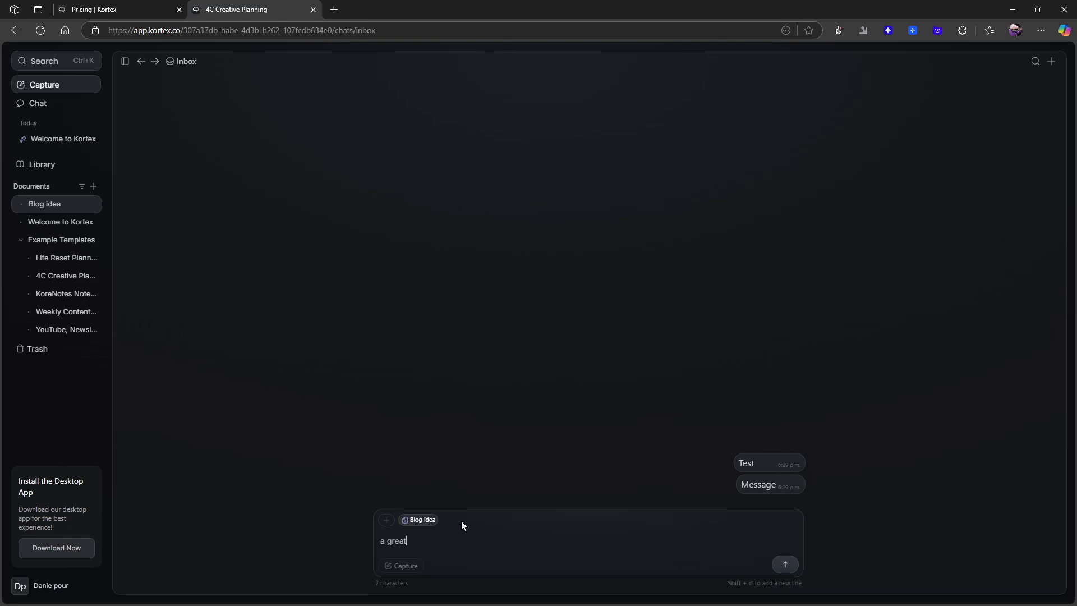
key("Return")
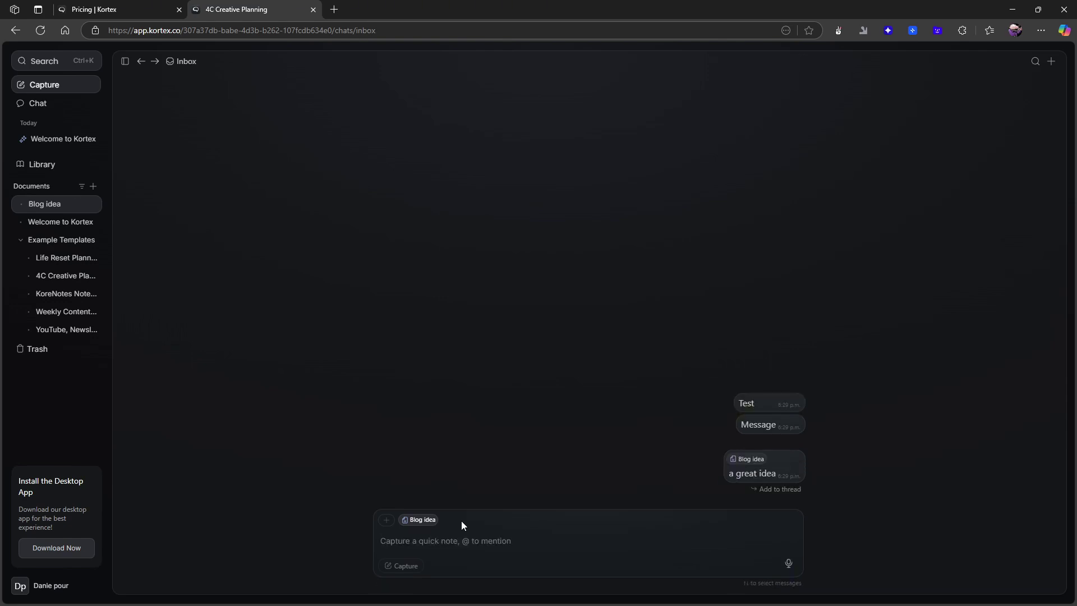
Step: Remove the Blog idea connection from the note entry, and add the note "test" to the "a great idea" thread
left_click(405, 520)
type("+")
left_click(853, 473)
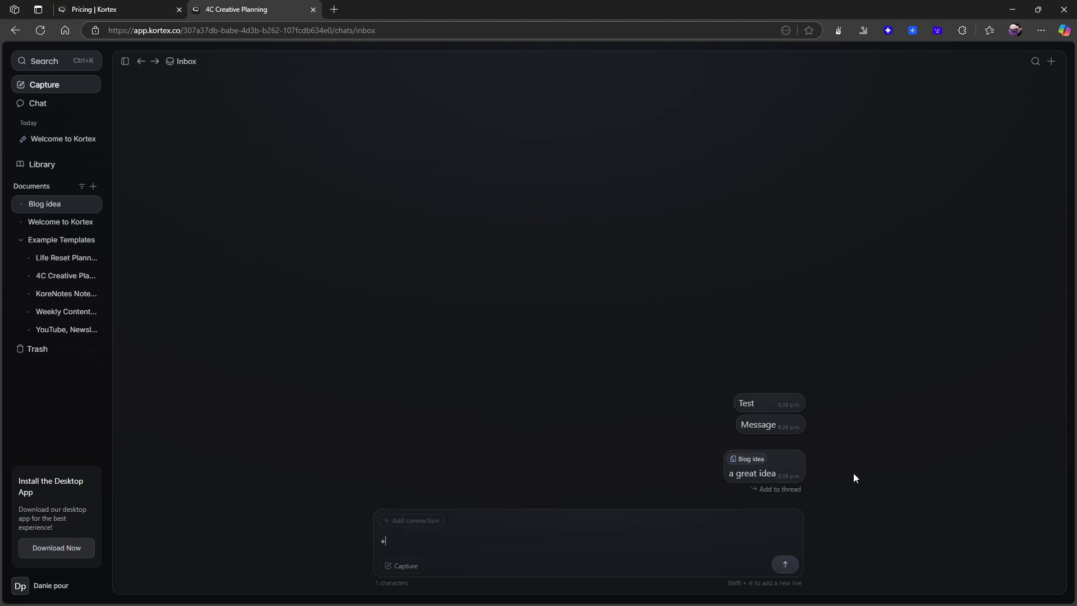
left_click(780, 490)
key("BackSpace")
type("test")
key("Return")
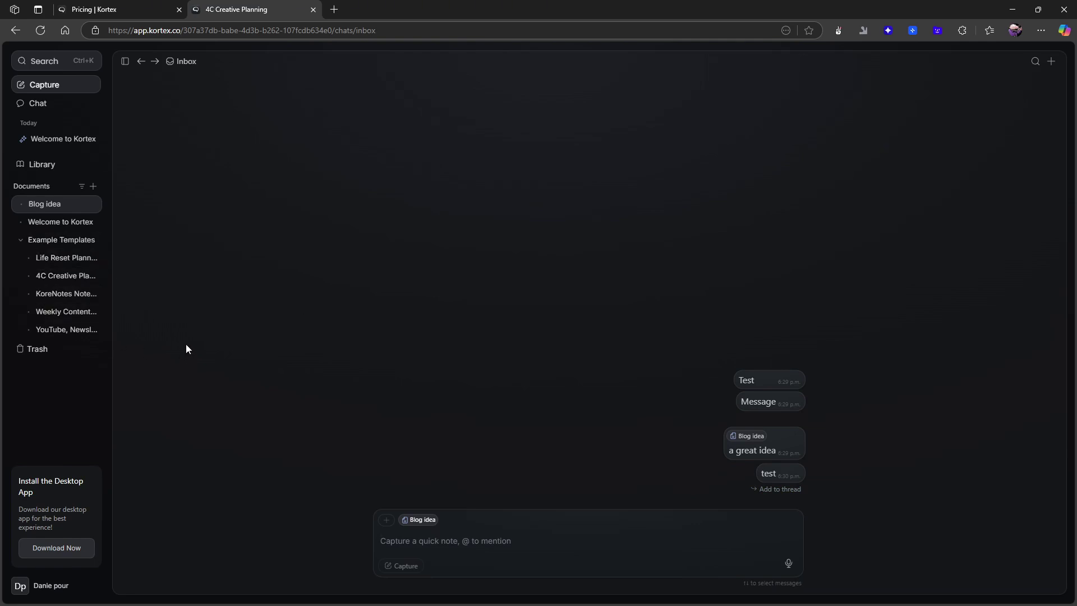
Step: Open the Blog idea document, look through its connected messages view, and close that view
left_click(65, 212)
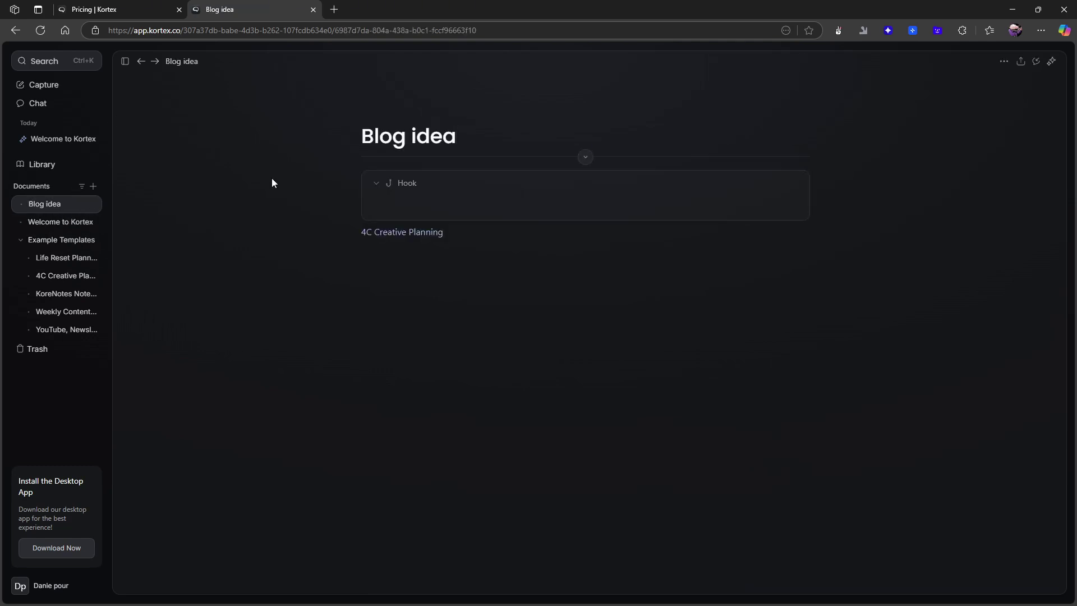
left_click(1037, 63)
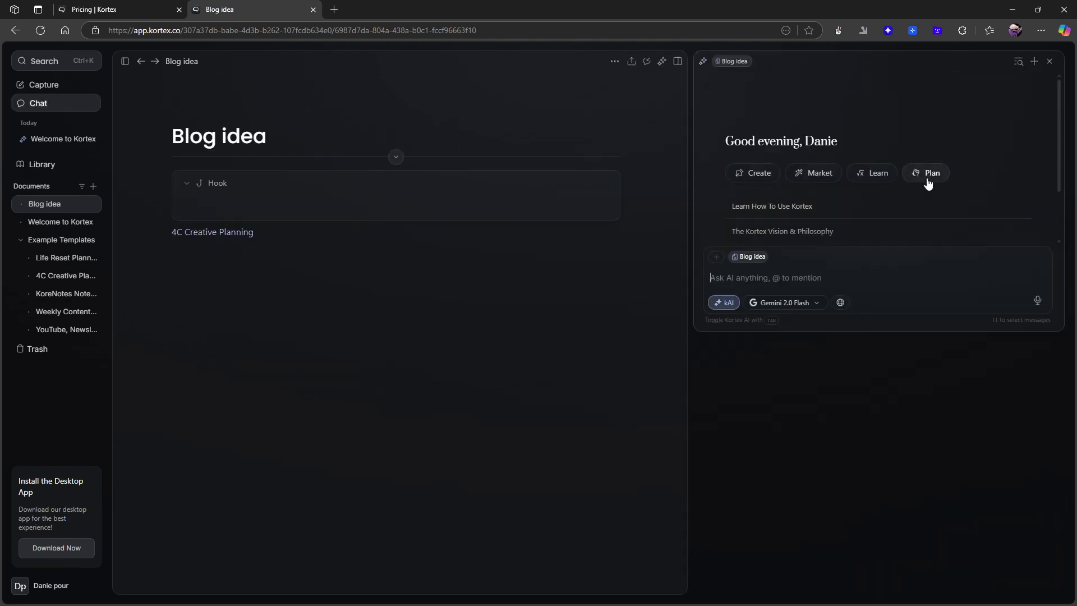
scroll(1035, 78, "down", 2)
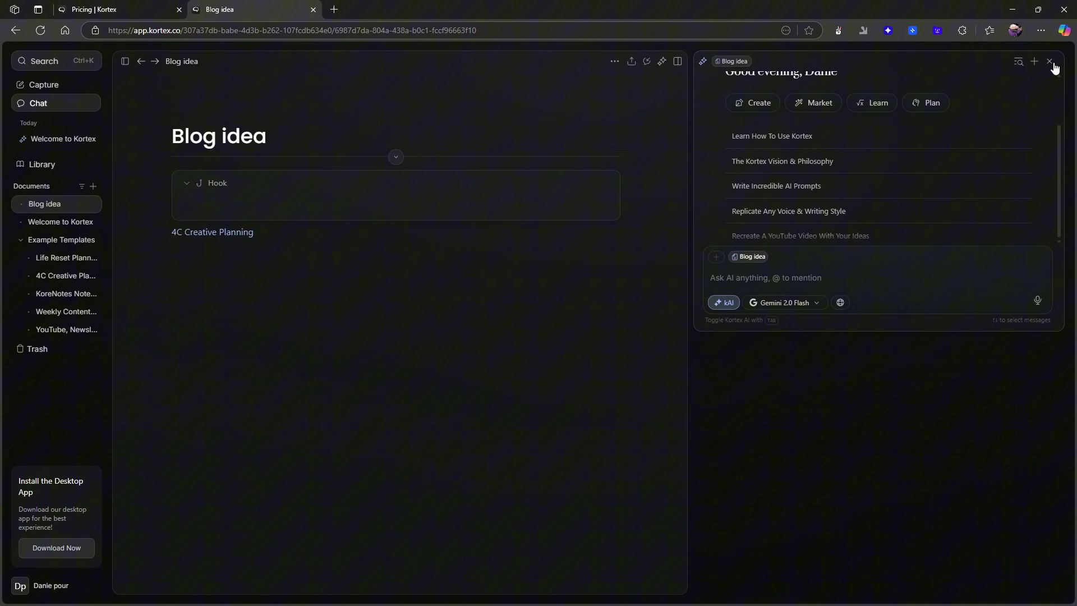
left_click(1049, 63)
Step: Turn on Focus Mode for the Blog idea document and turn it off again
left_click(1004, 61)
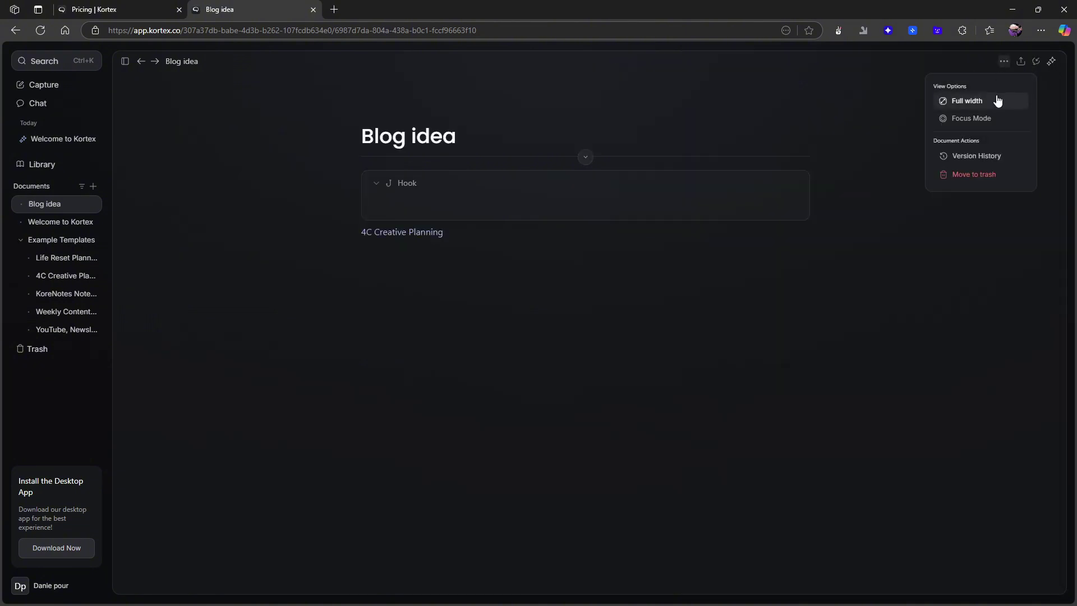
left_click(988, 119)
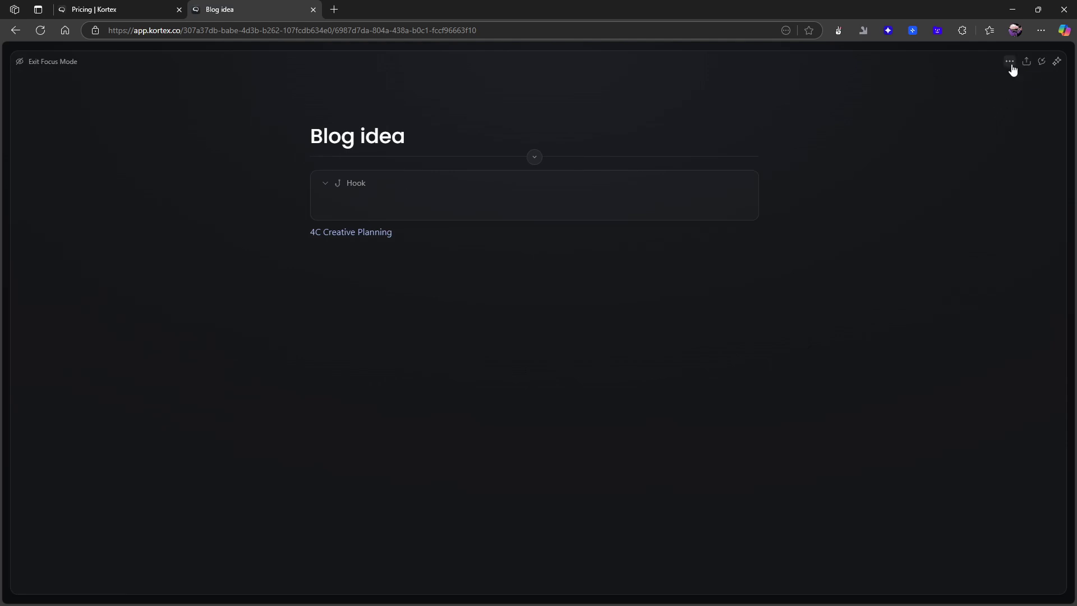
left_click(1010, 63)
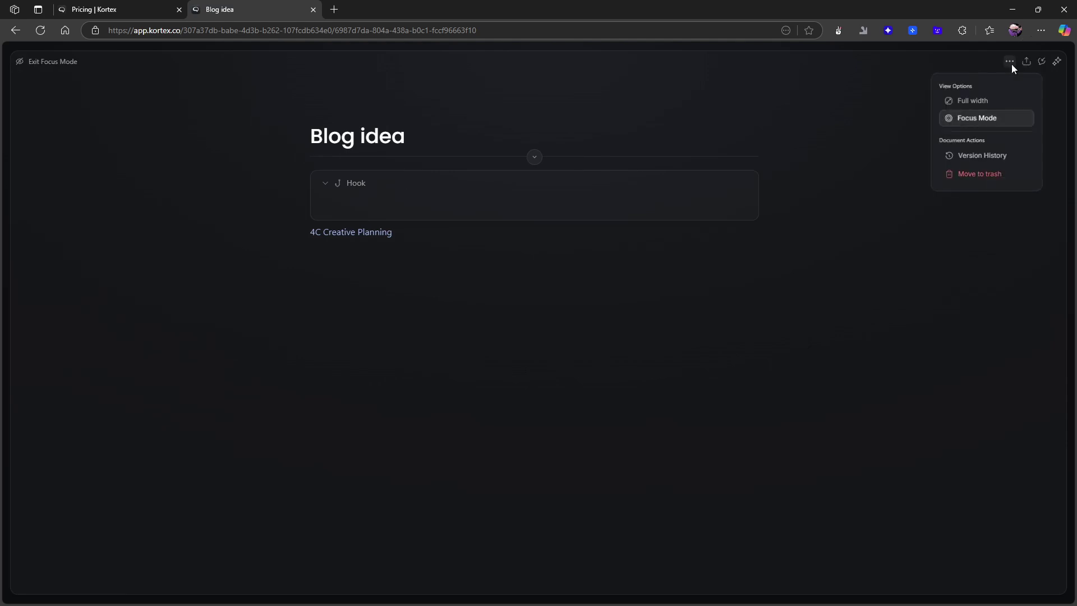
left_click(1008, 122)
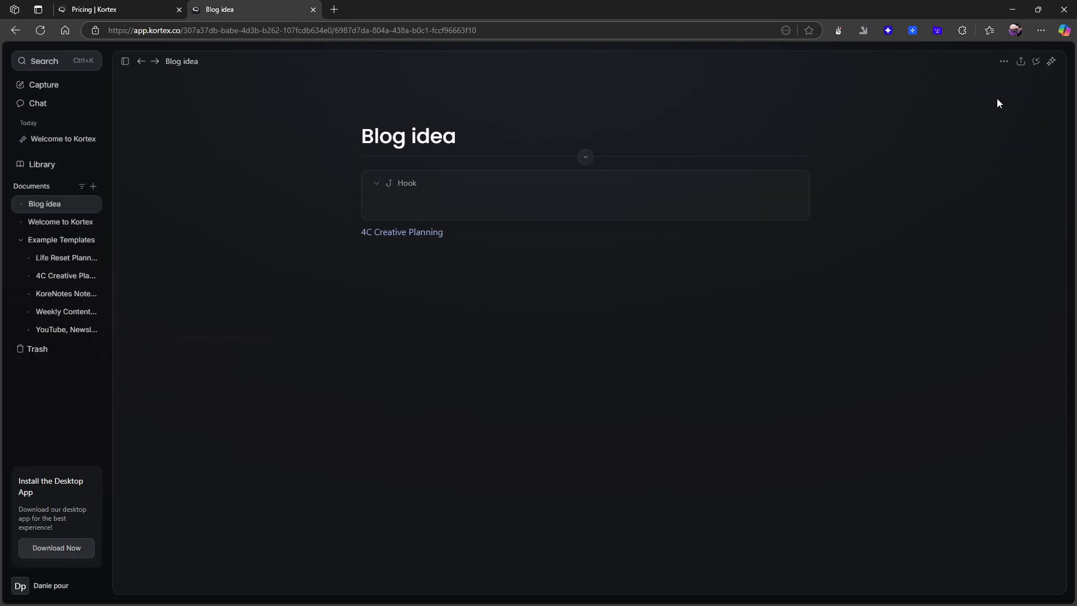
Step: Check the sharing options of the Blog idea document and close them
left_click(1020, 62)
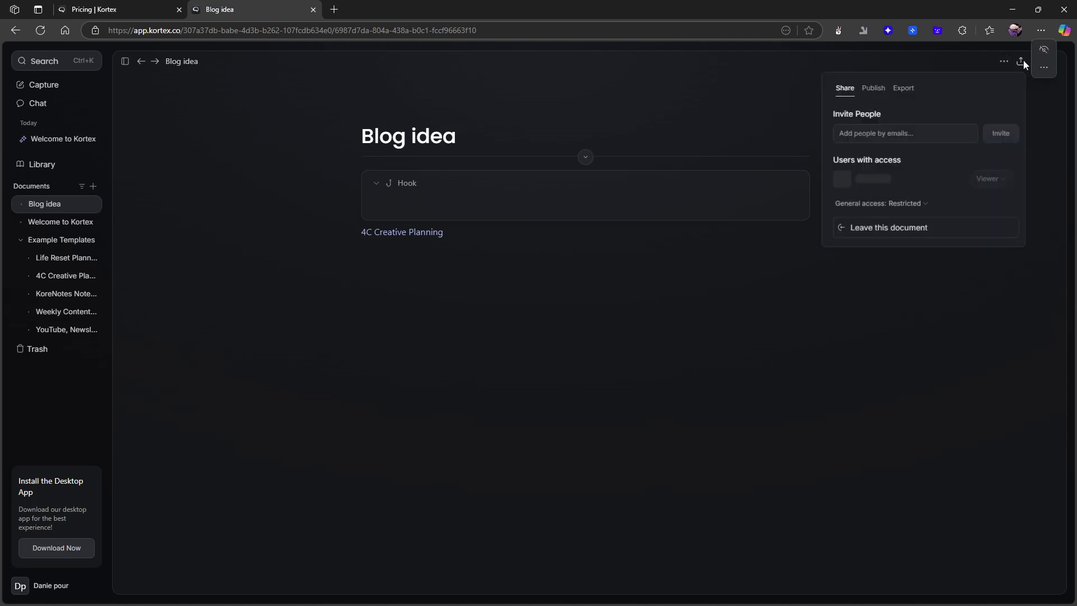
left_click(1029, 73)
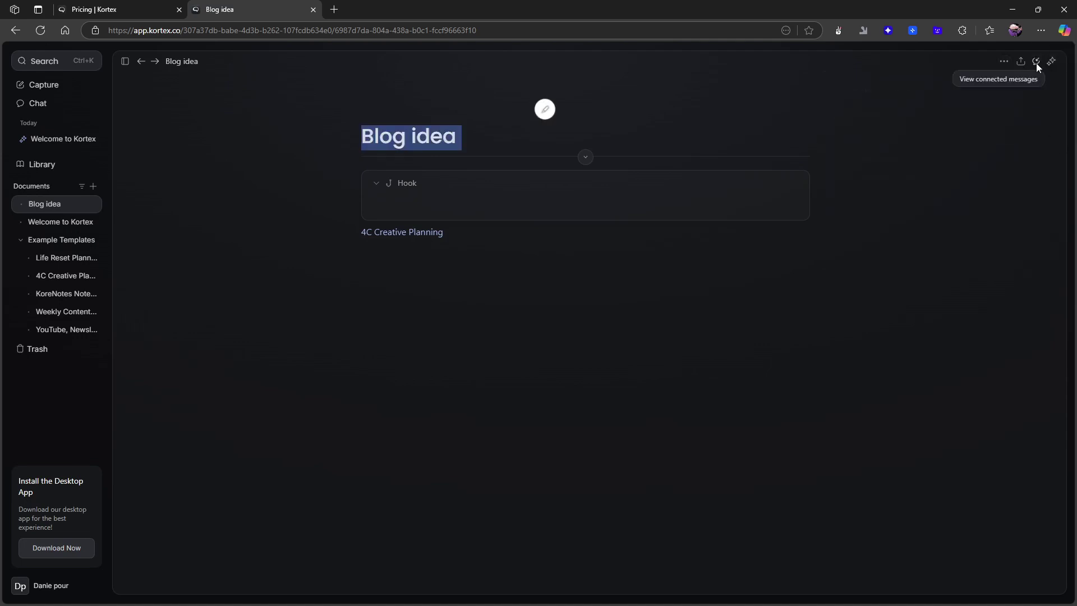
Step: Open the AI chat alongside the Blog idea document, look through its suggested prompts, make the pane slightly shorter, and close it
left_click(1036, 62)
scroll(954, 211, "down", 2)
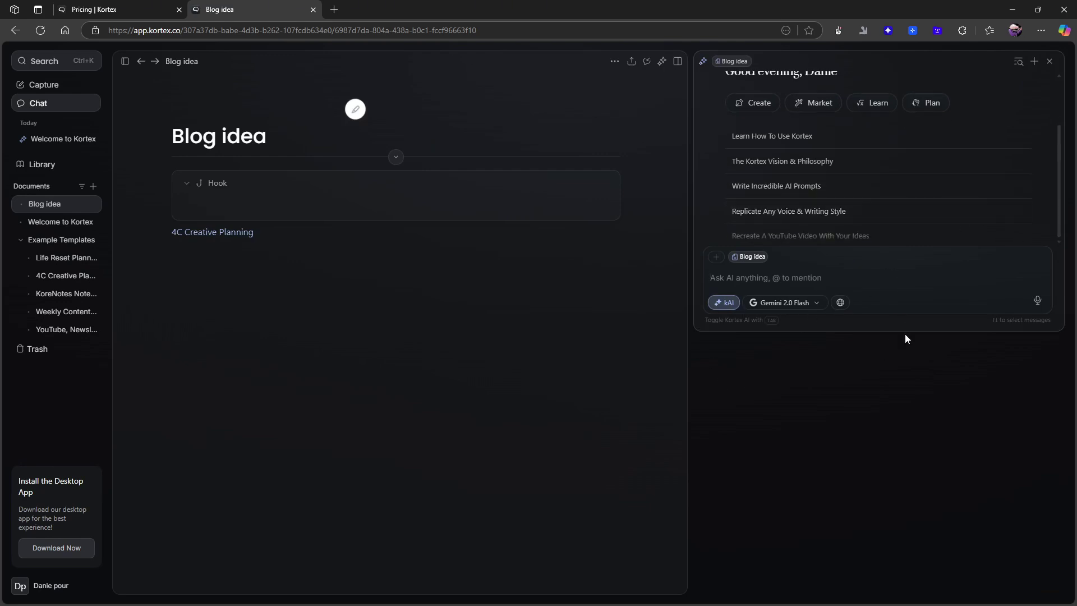
left_click_drag(903, 329, 901, 301)
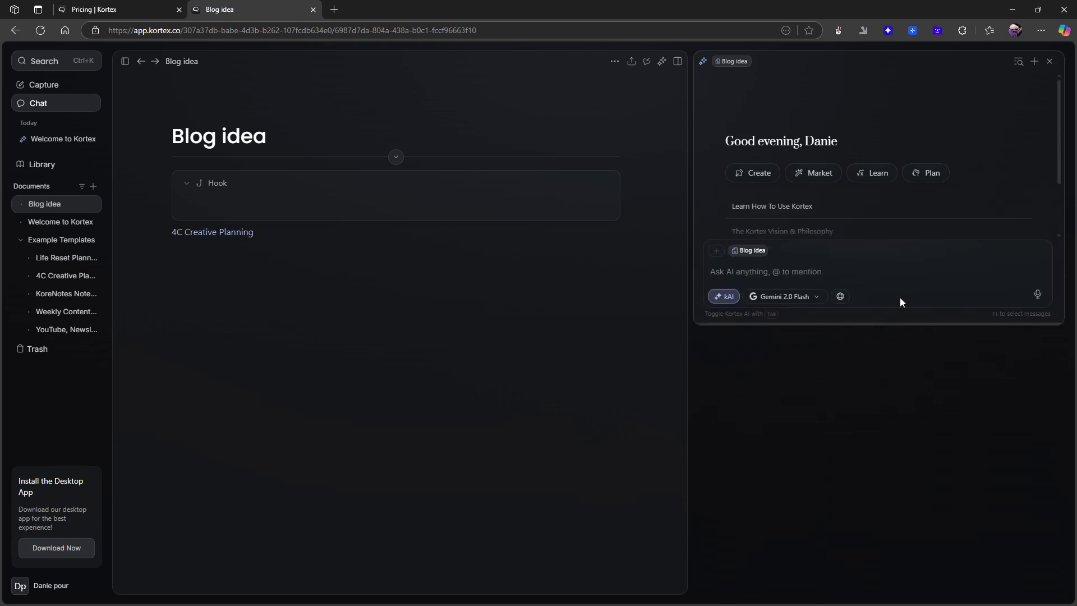
left_click(1050, 63)
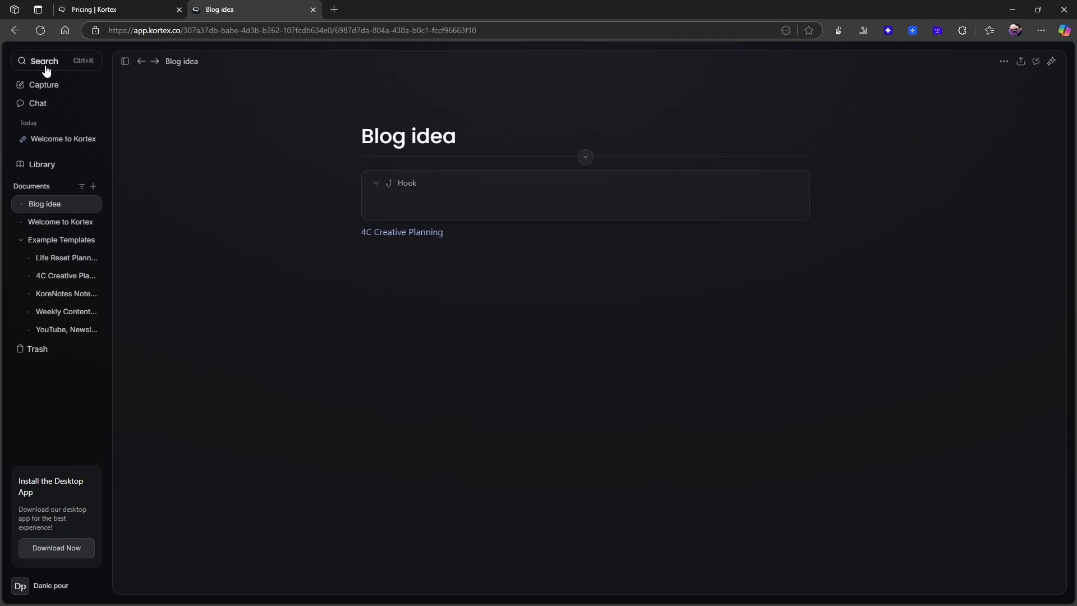
Step: Open the Library and look through its Authors and Highlights sections, ending back on Sources
left_click(52, 166)
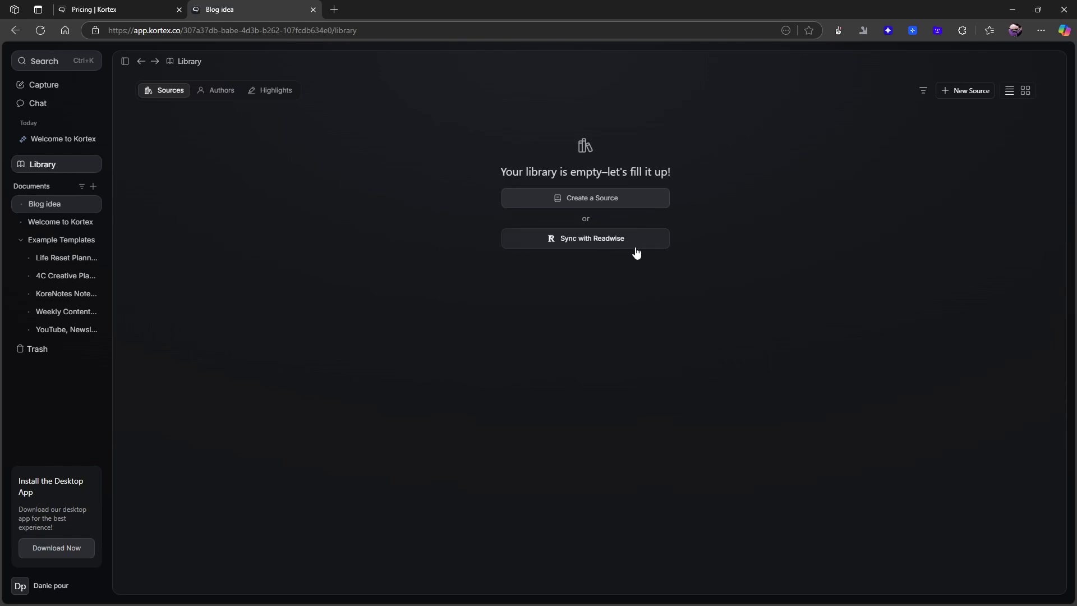
left_click(217, 91)
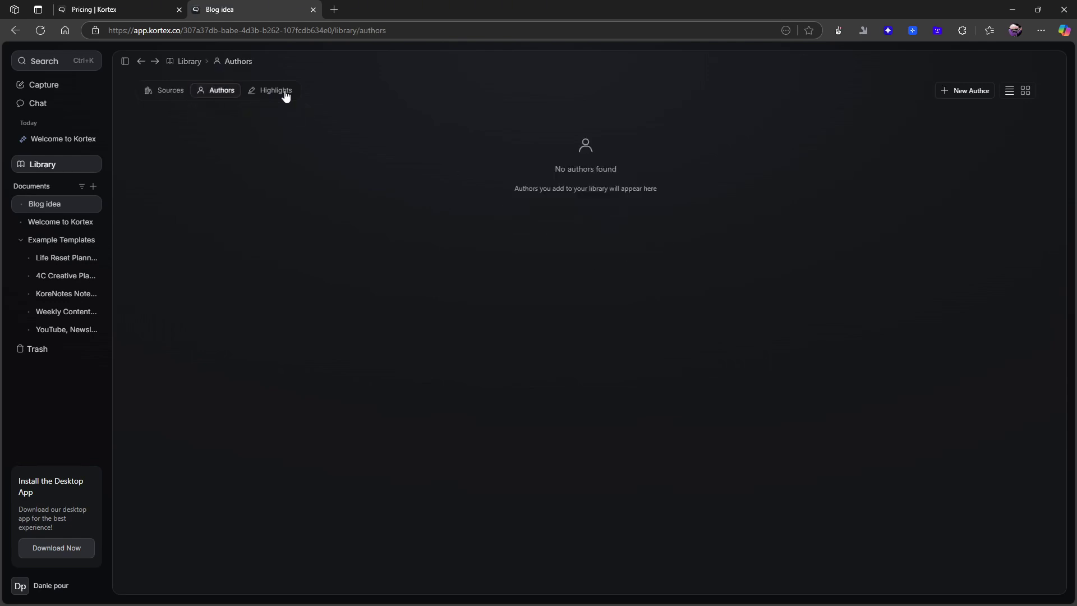
left_click(283, 93)
left_click(171, 92)
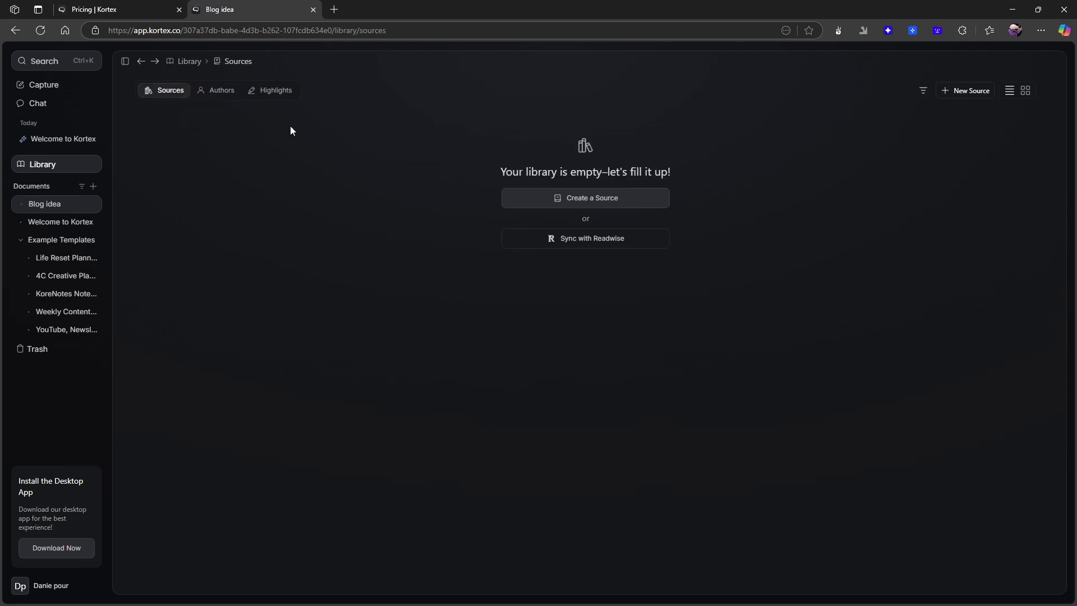
Step: Check the source types offered for a new library source, dismiss the choice, and return to the Blog idea document
left_click(950, 90)
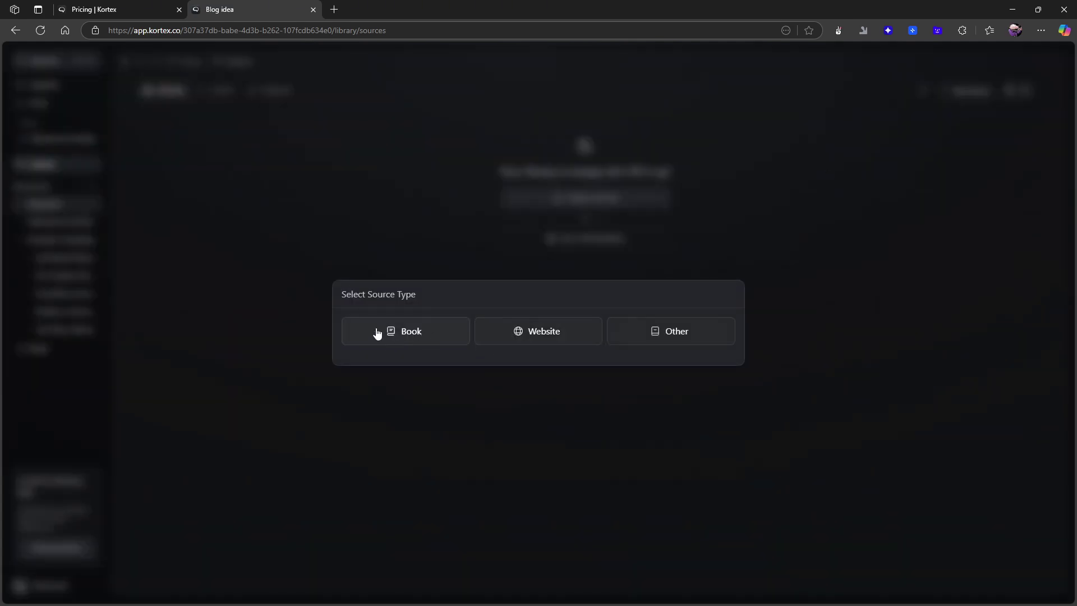
left_click(654, 226)
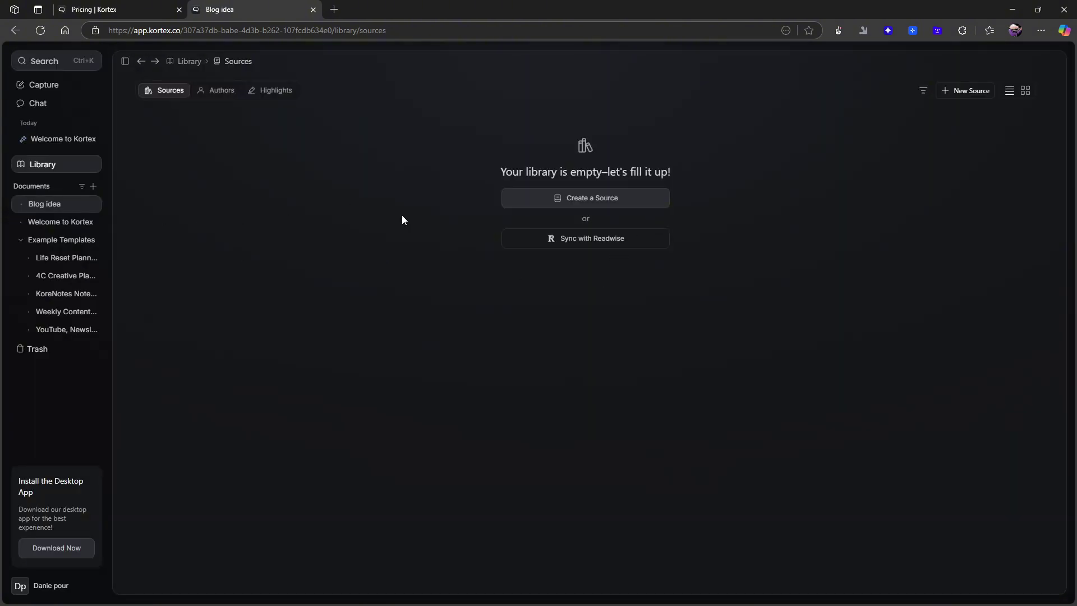
left_click(44, 206)
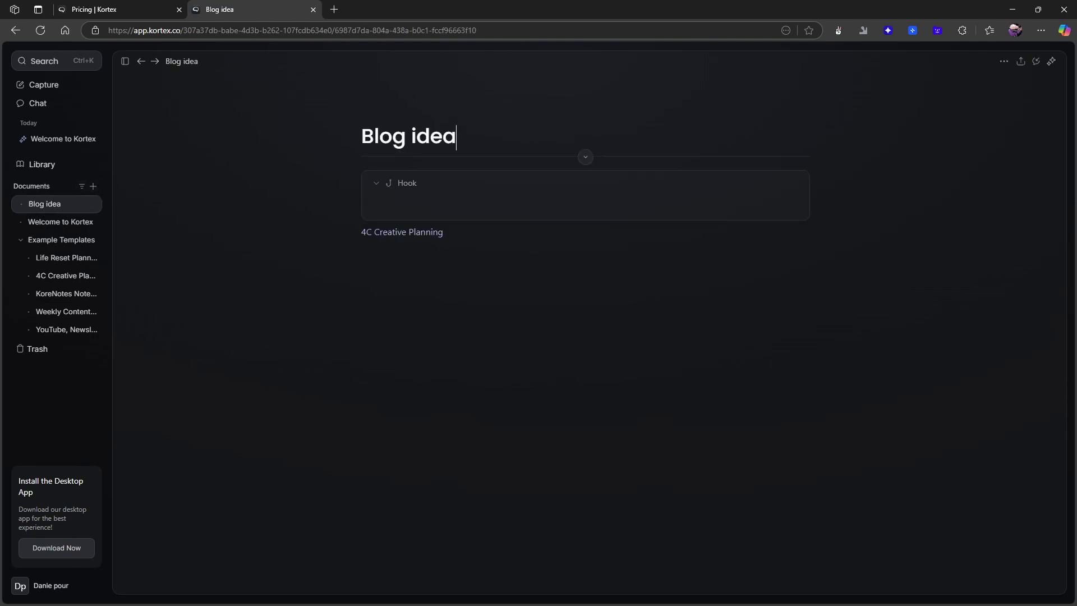